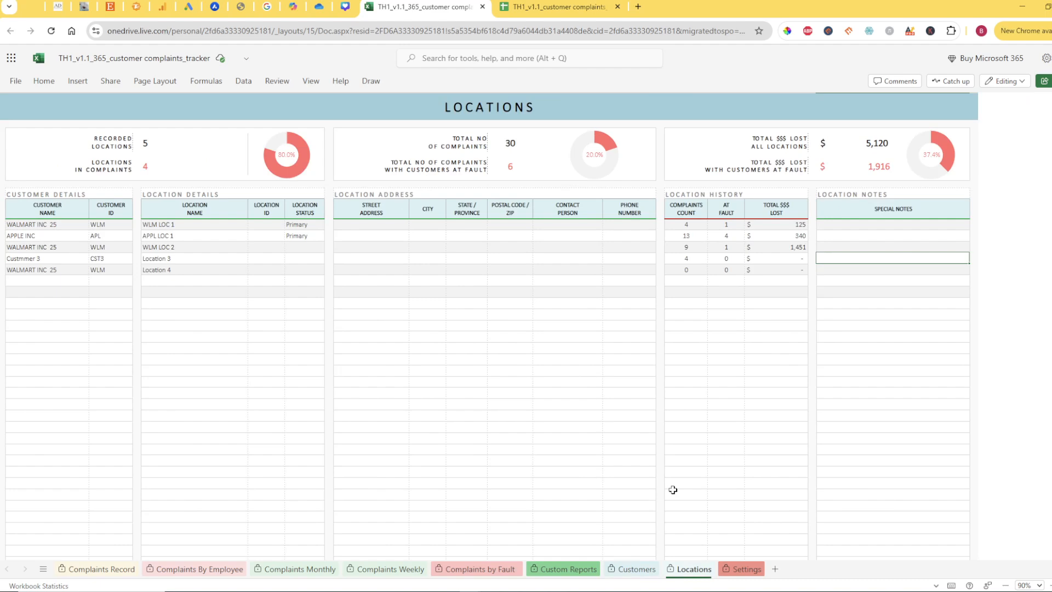
Look through the Customers, Custom Reports and Locations sheets, ending on Customers
left_click(636, 569)
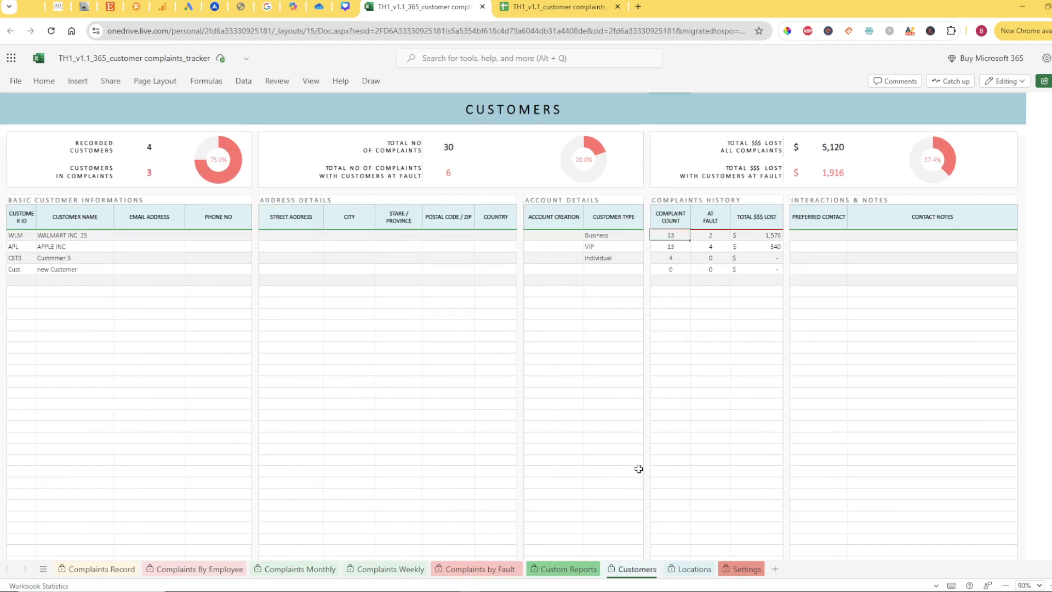
left_click(571, 570)
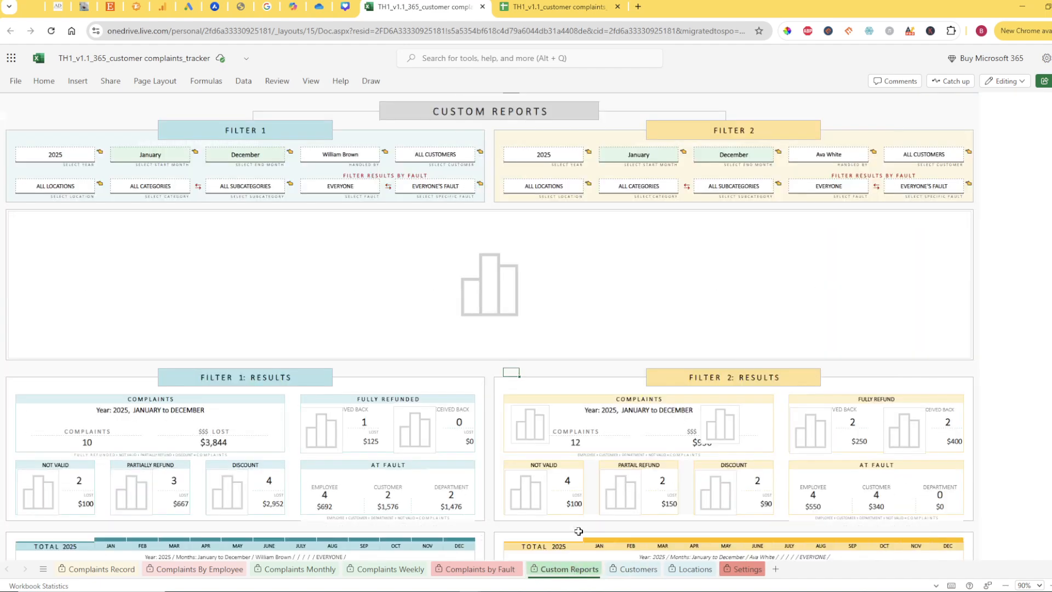
left_click(632, 570)
left_click(684, 571)
left_click(636, 570)
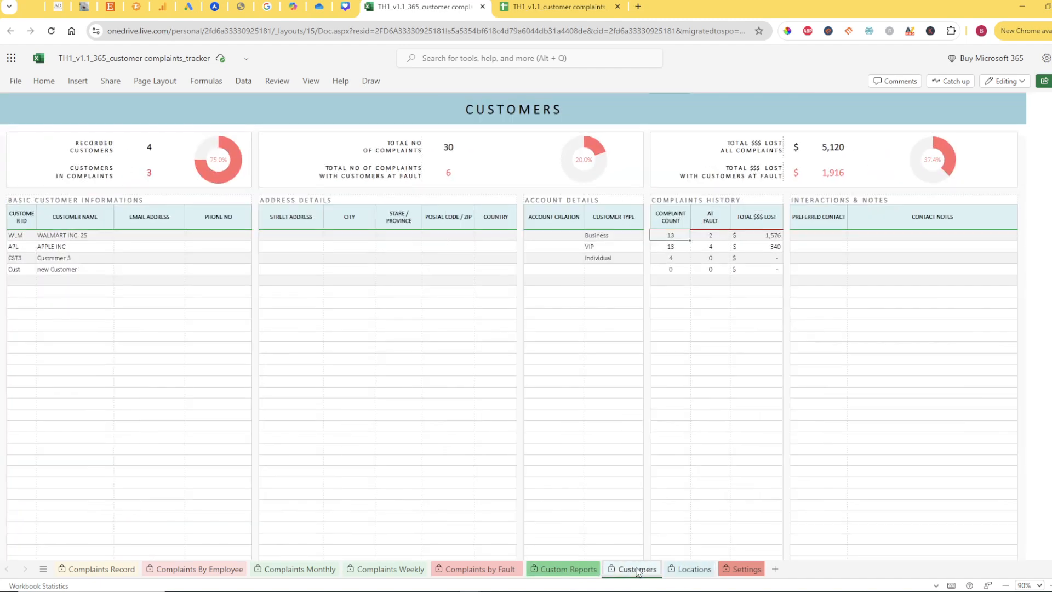
left_click(692, 570)
left_click(636, 570)
left_click(585, 425)
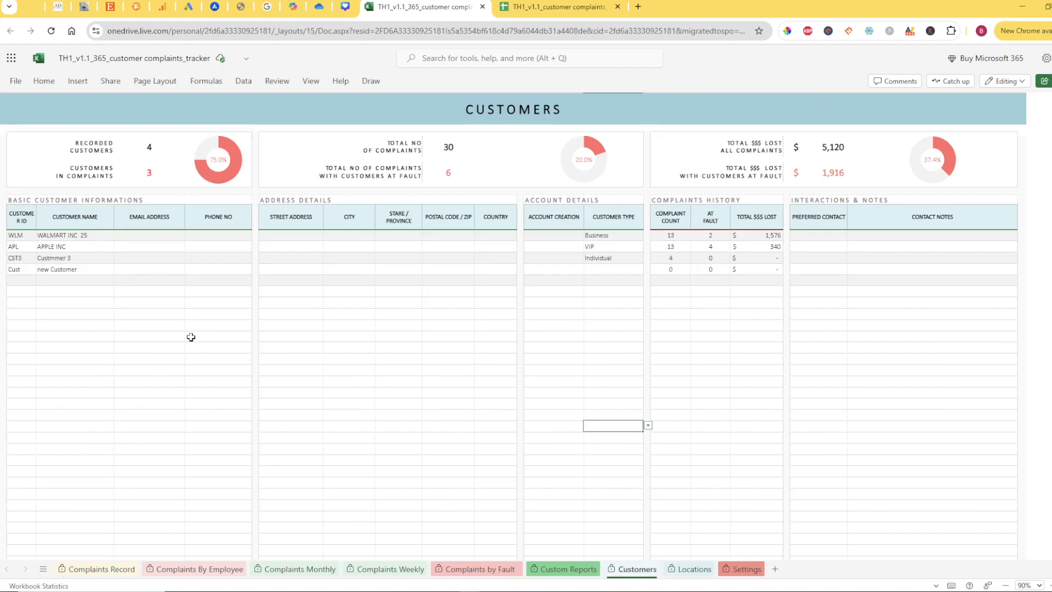
Examine the empty customer name rows on the Customers sheet and the customer name and ID columns on the Locations sheet
left_click_drag(75, 281, 95, 433)
scroll(98, 422, "down", 4)
scroll(98, 423, "up", 4)
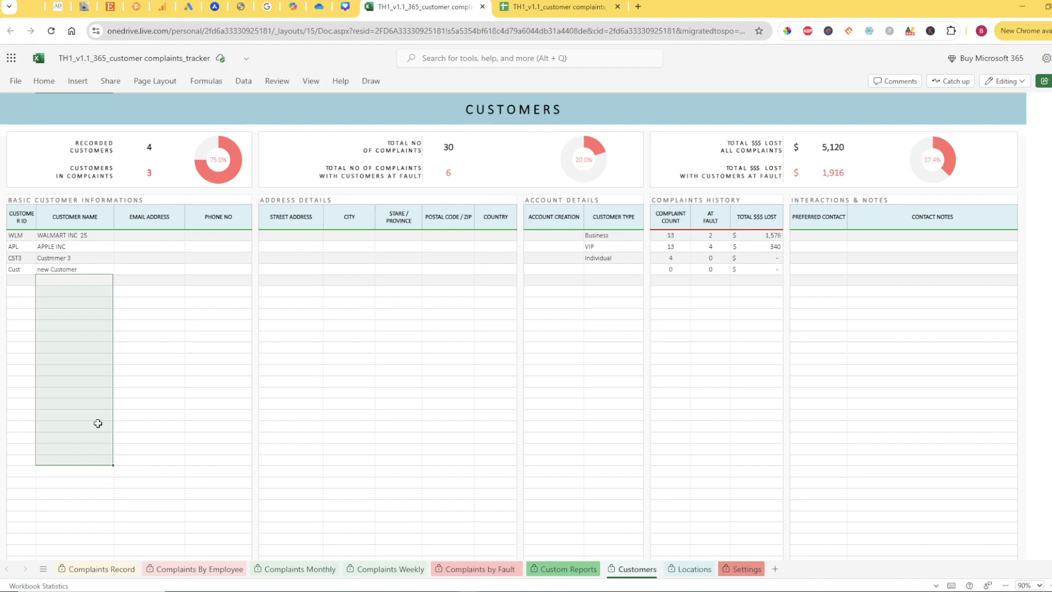
left_click(689, 570)
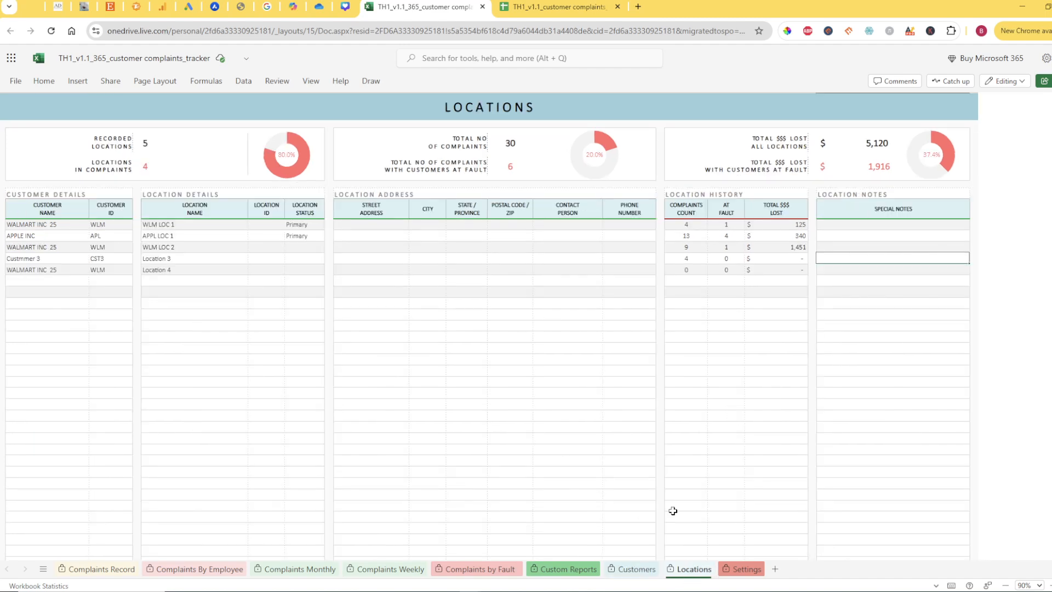
left_click_drag(68, 304, 92, 413)
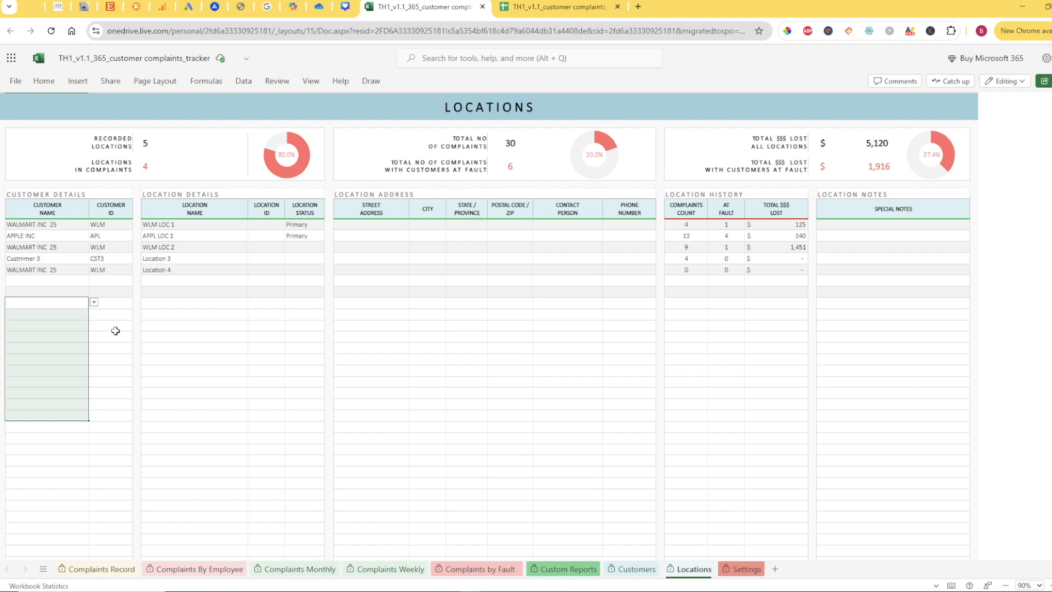
left_click_drag(113, 304, 127, 439)
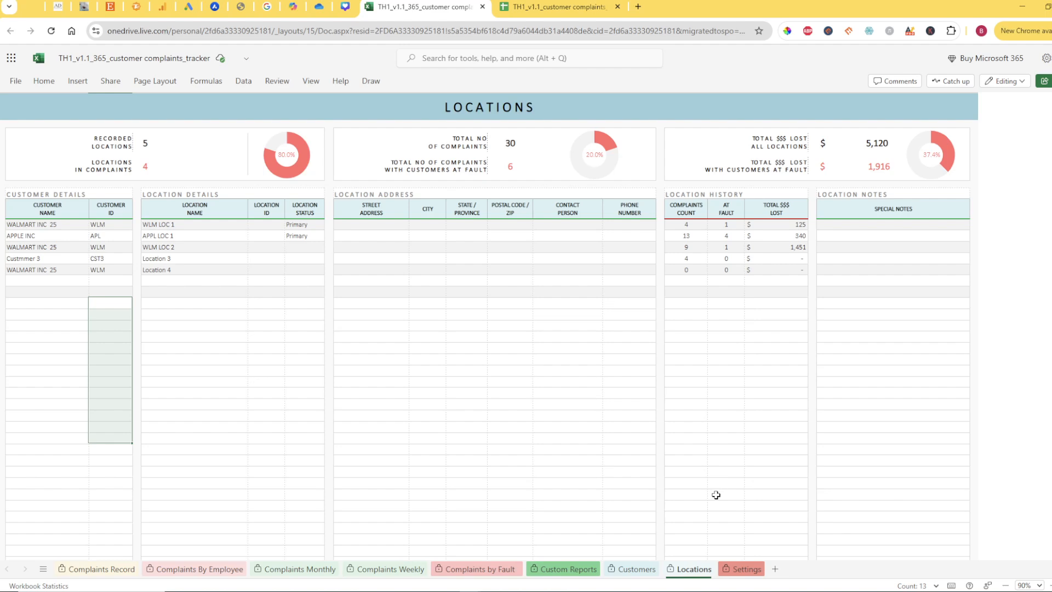
Review the basic information, address and account detail fields of the records on the Customers sheet
left_click(636, 568)
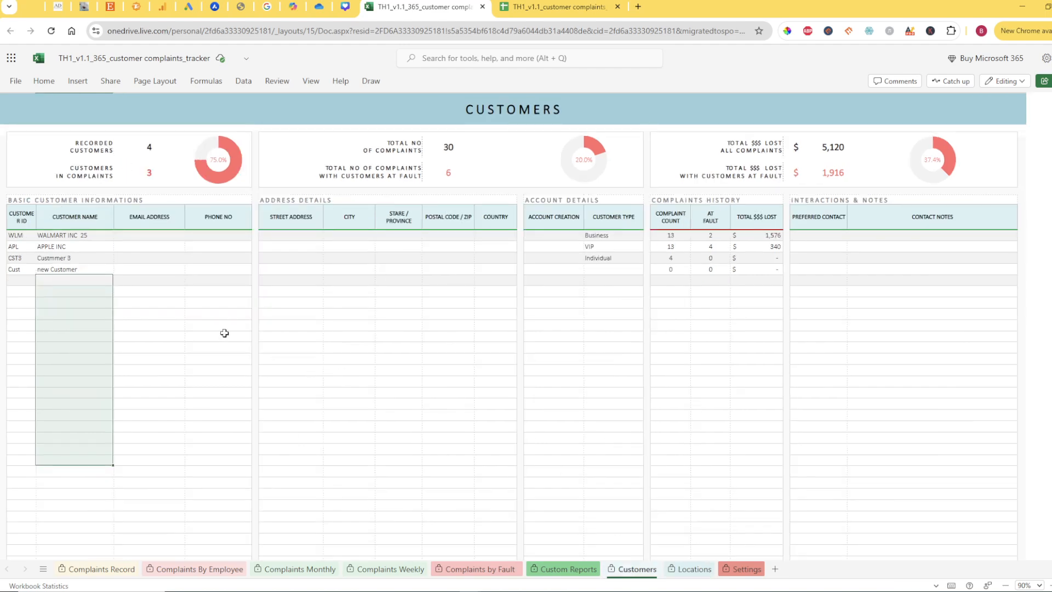
left_click(106, 314)
left_click(51, 282)
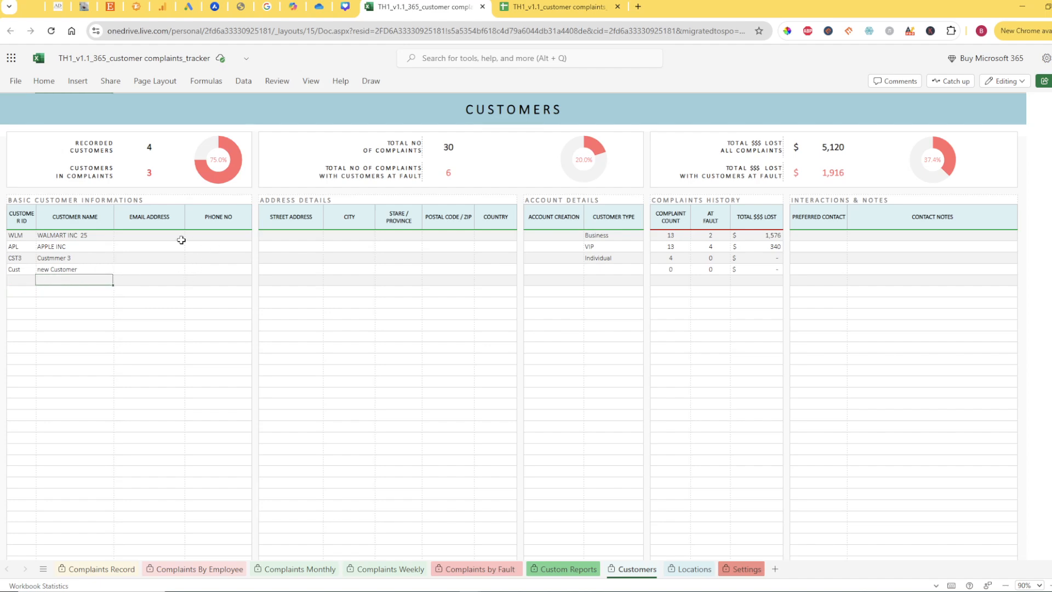
left_click(92, 234)
left_click(136, 234)
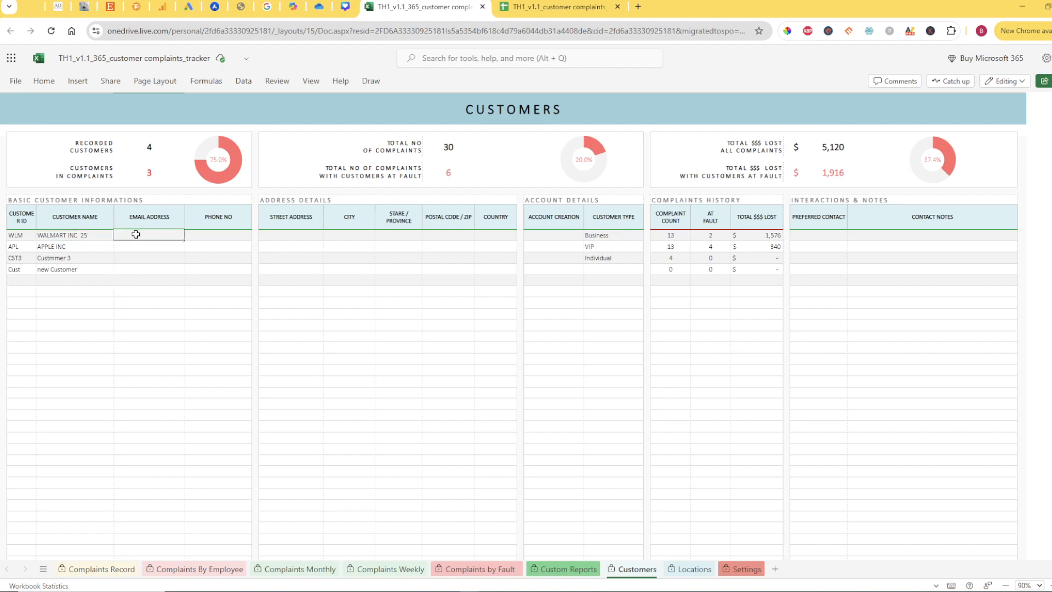
left_click(207, 235)
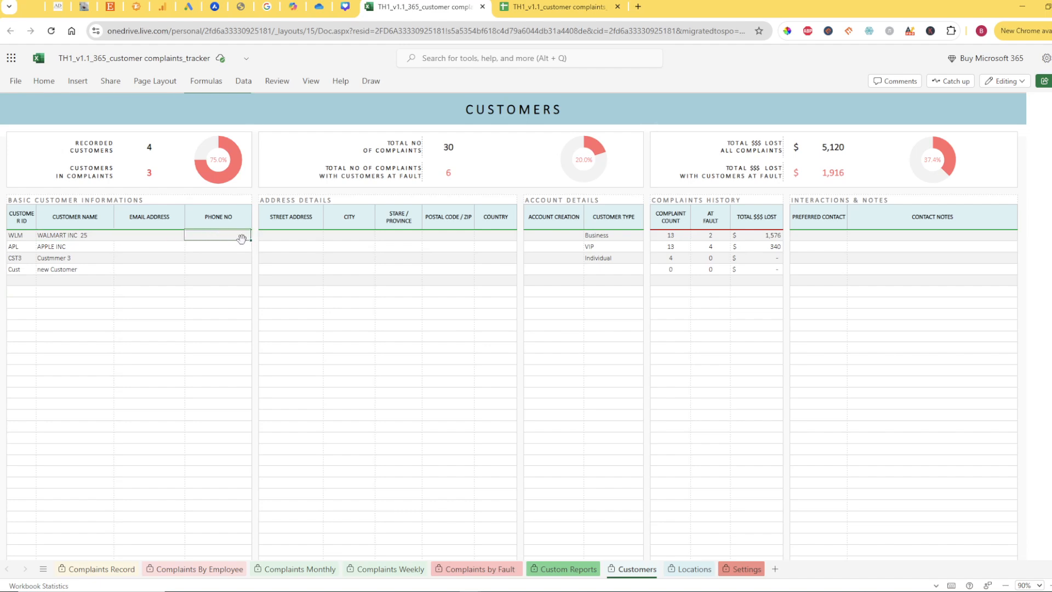
left_click_drag(291, 199, 439, 282)
left_click_drag(320, 258, 501, 258)
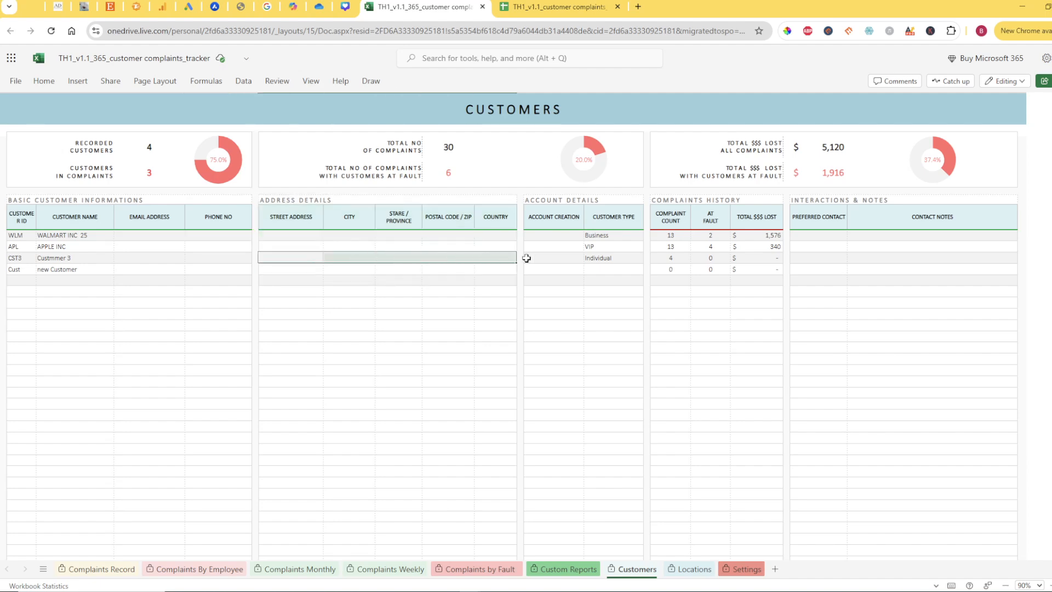
left_click(555, 253)
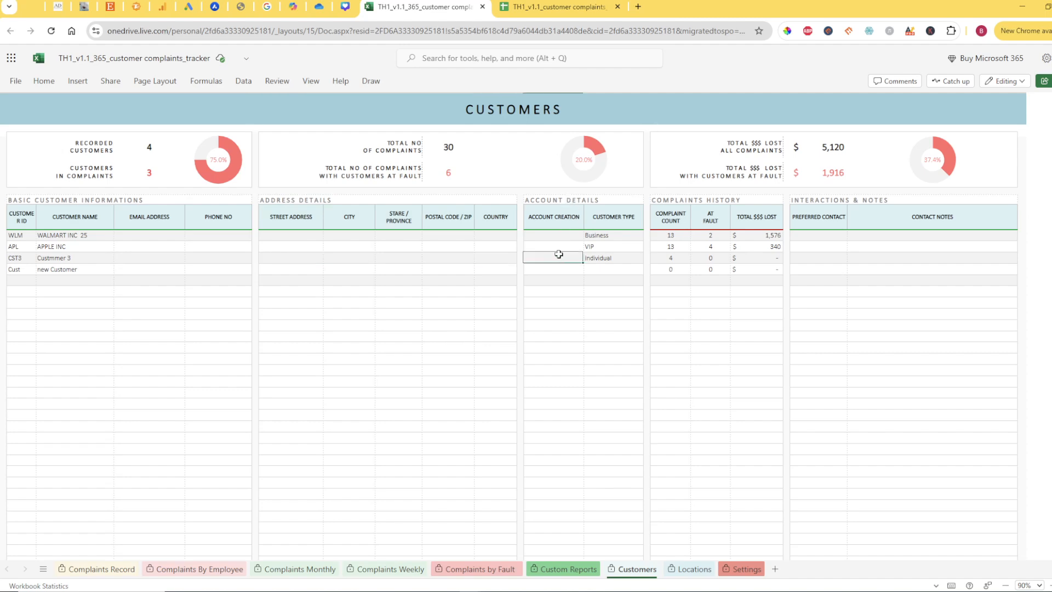
left_click(553, 235)
left_click(606, 236)
left_click(631, 250)
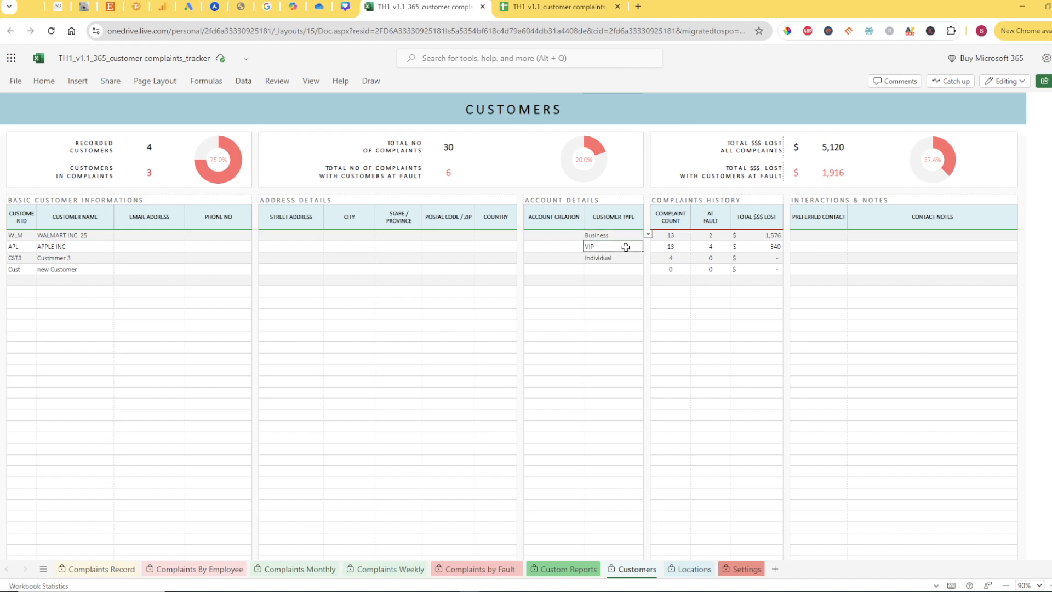
Change the customer type of Custmmer 3 to Regular
left_click(631, 258)
left_click(649, 258)
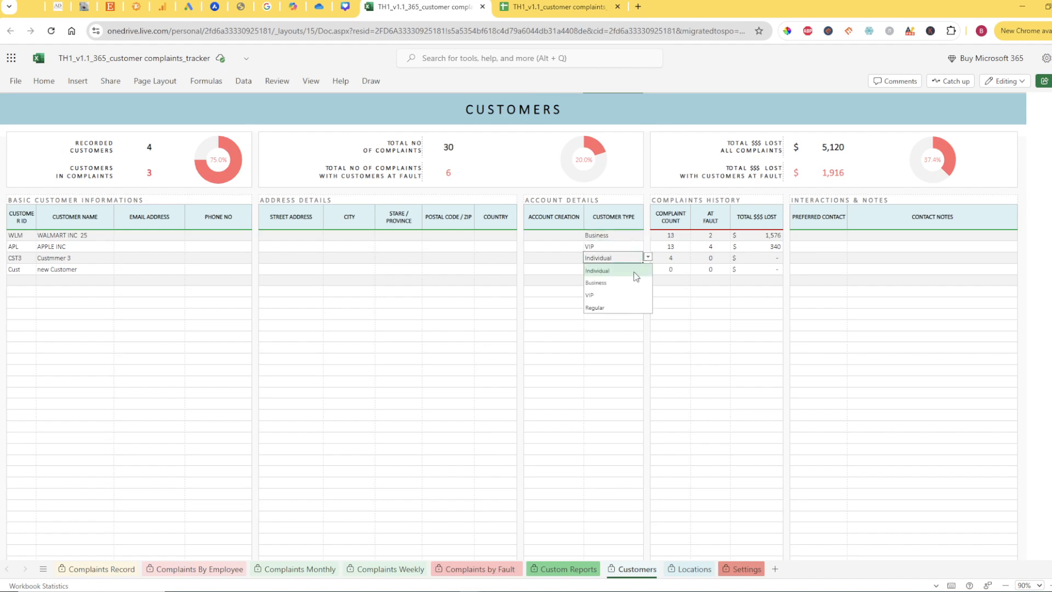
left_click(599, 309)
left_click(593, 327)
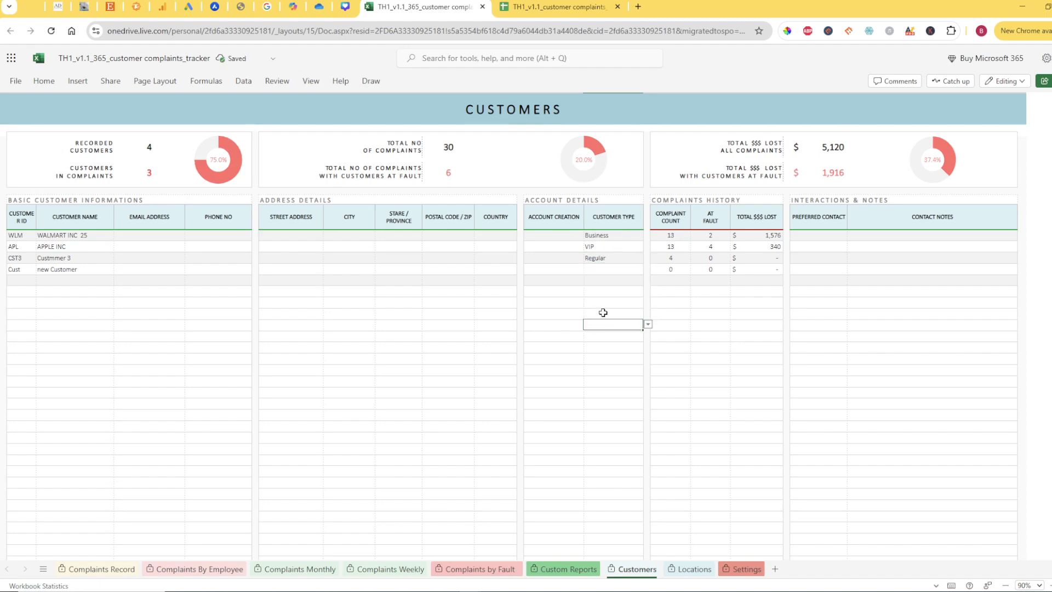
Examine the complaints history columns and the preferred contact and contact notes fields on the Customers sheet
left_click_drag(678, 215, 758, 327)
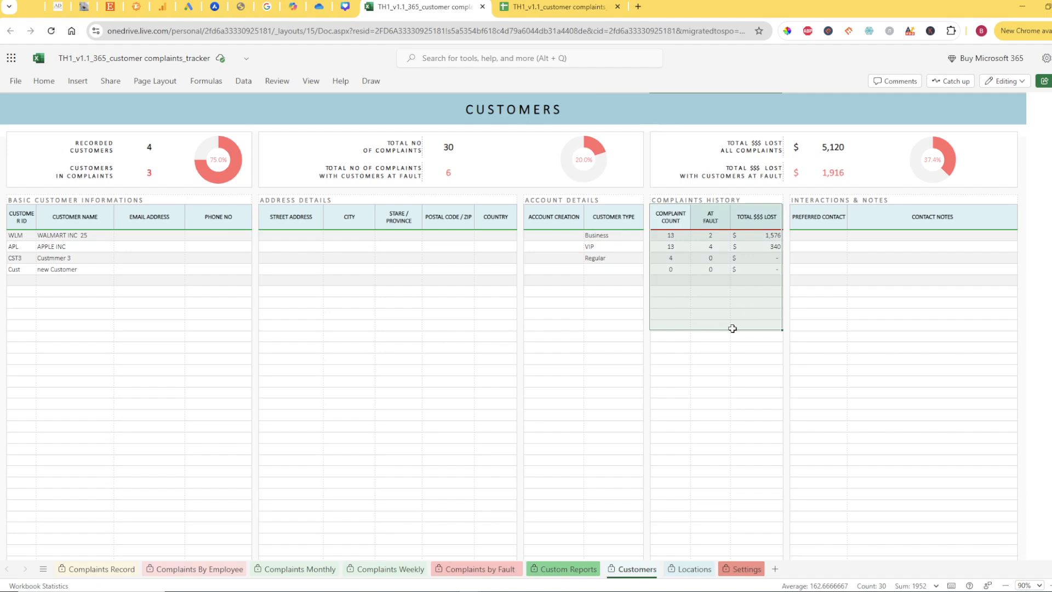
left_click(835, 235)
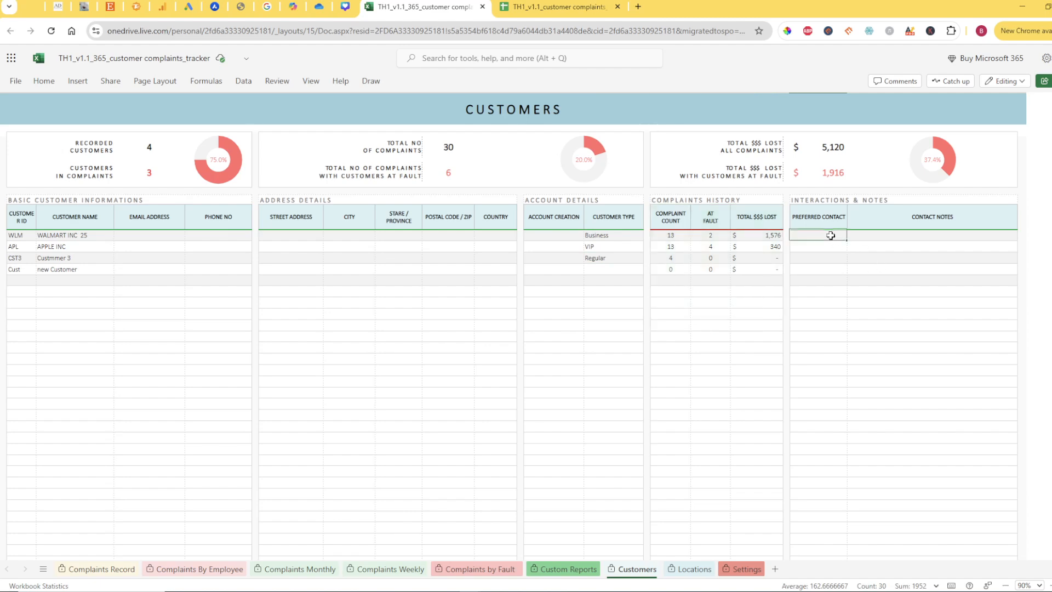
left_click(888, 236)
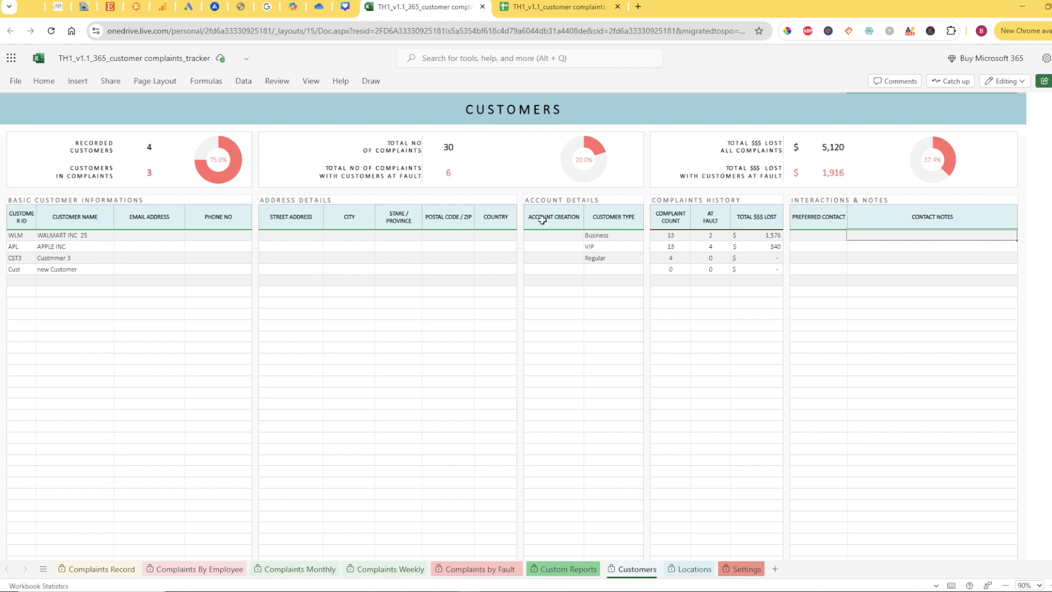
On the Locations sheet, start a record in the first empty row with customer name "new Customer" and customer ID NCT
left_click(679, 570)
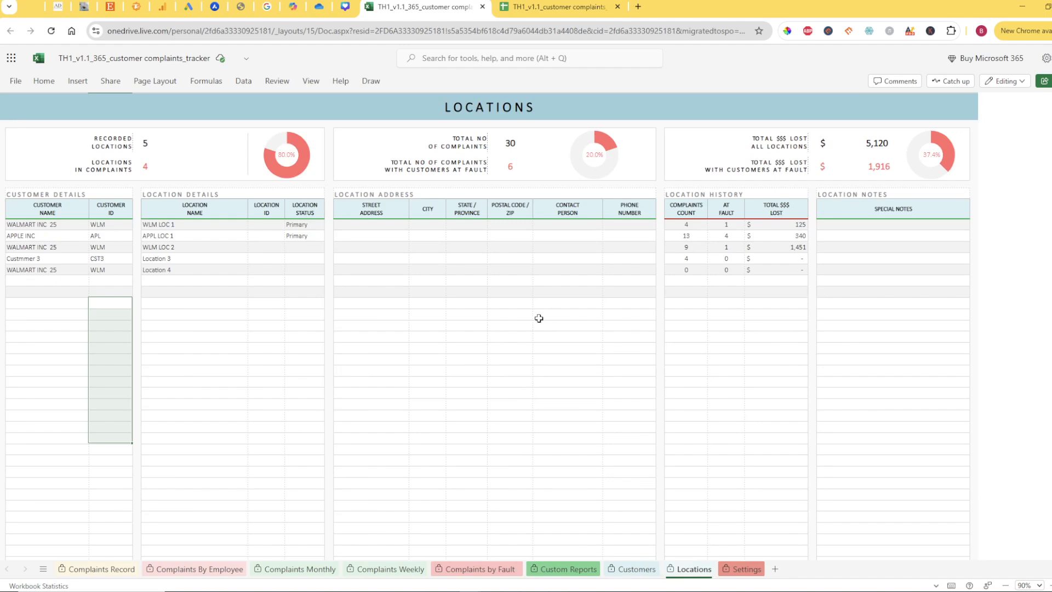
left_click(232, 292)
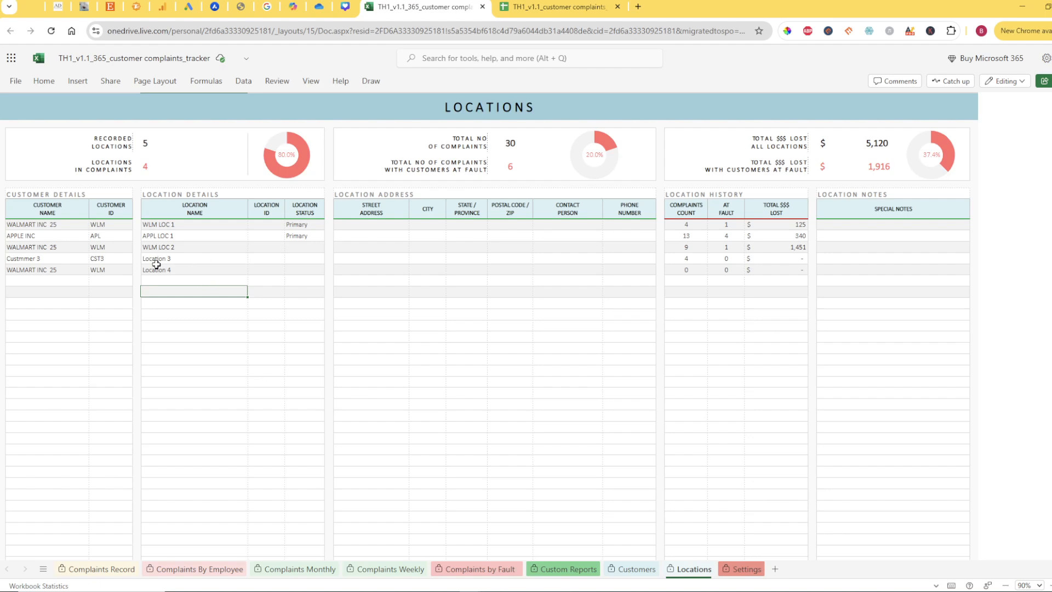
left_click(61, 284)
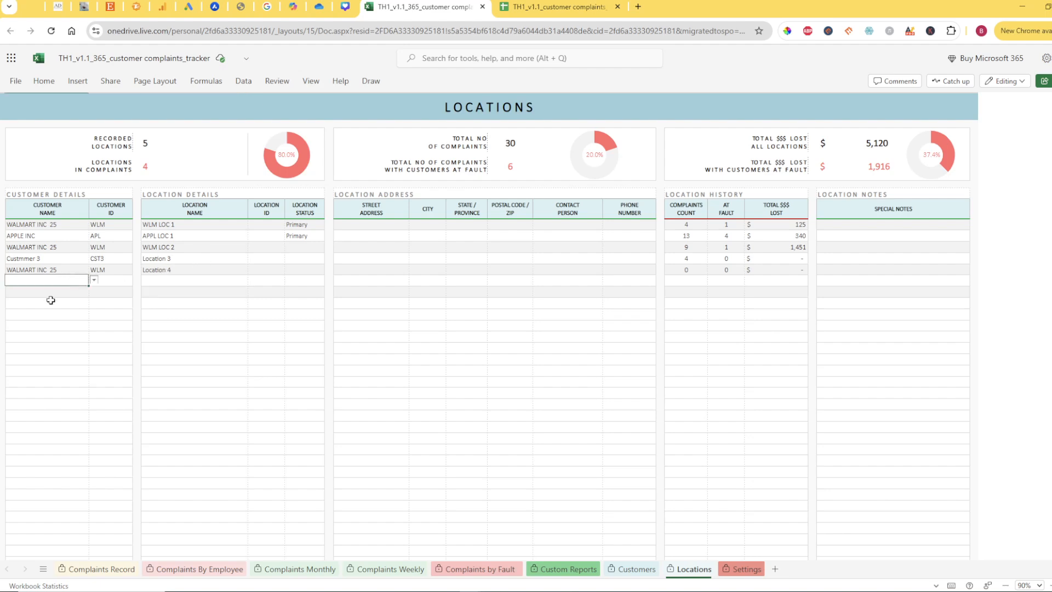
left_click(94, 281)
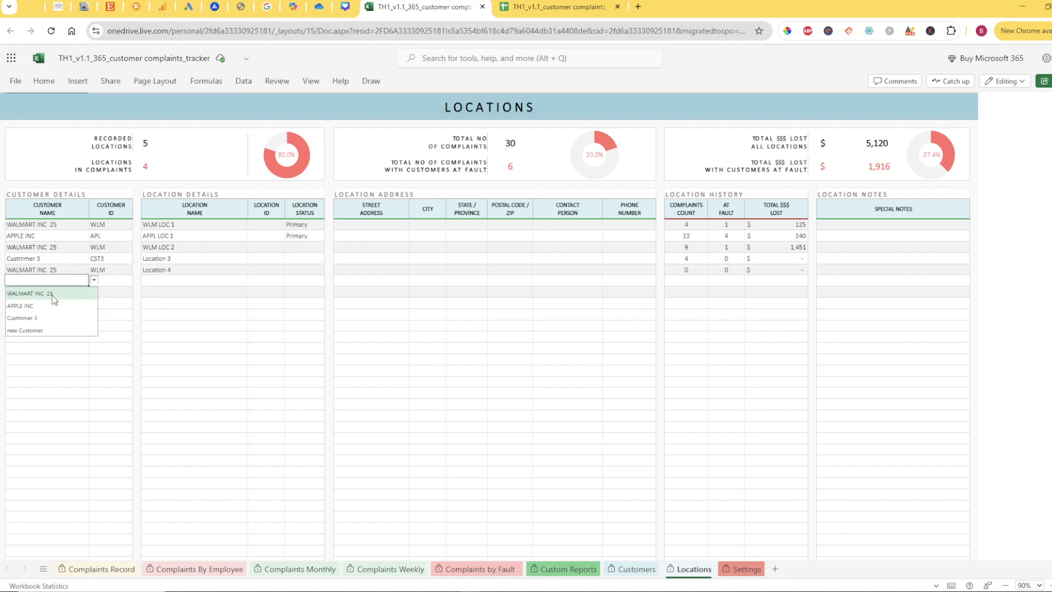
left_click(35, 331)
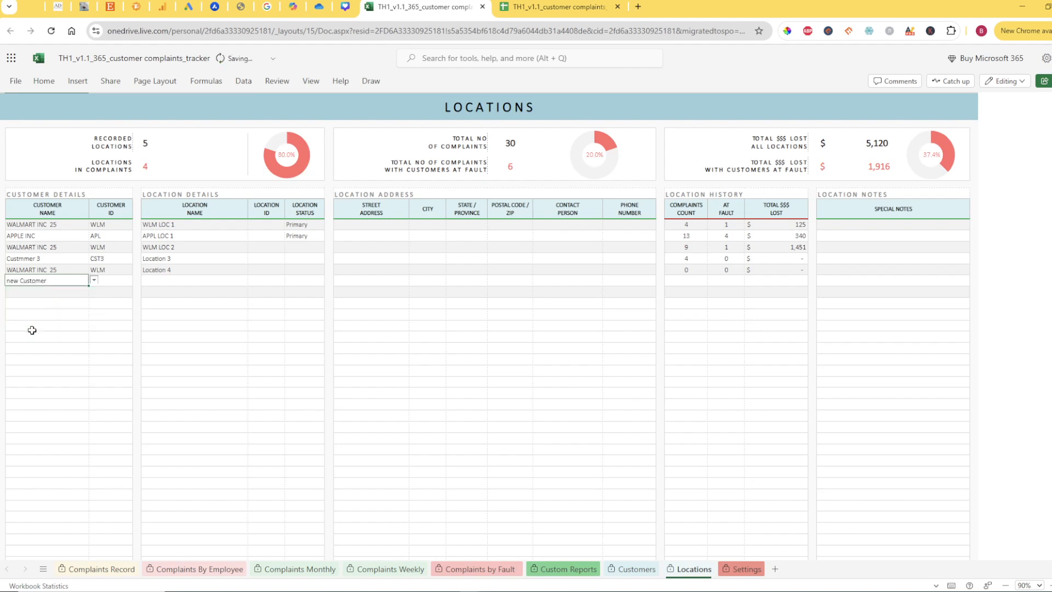
left_click(107, 281)
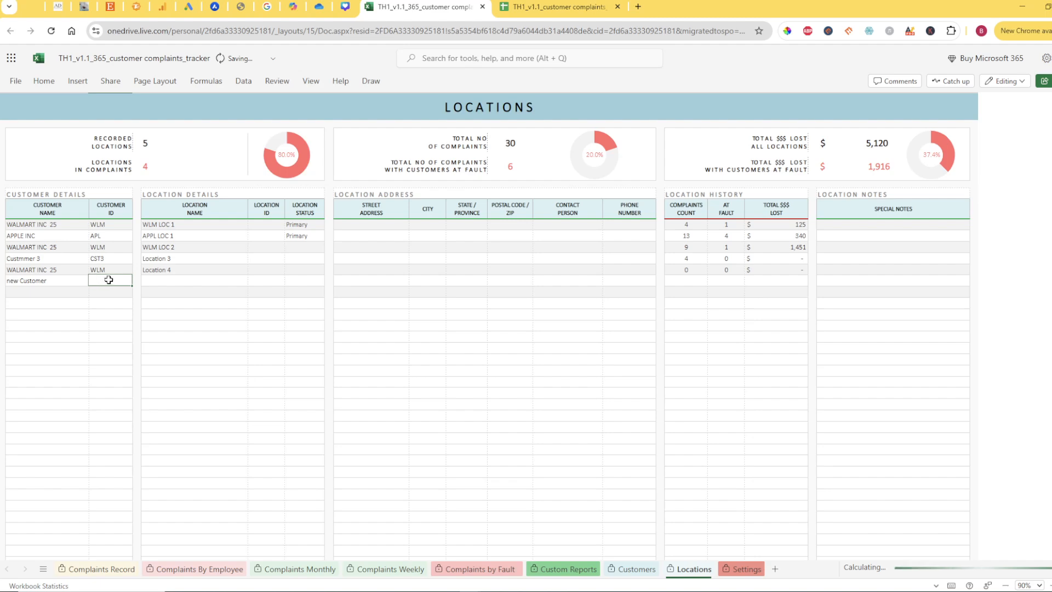
type("NCT")
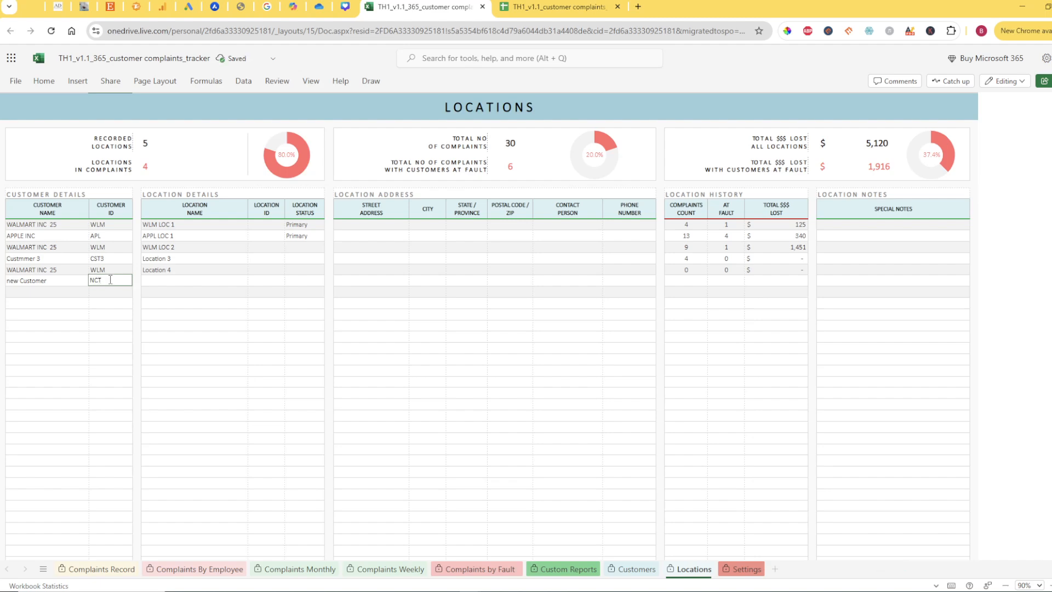
Name the new customer's location "New Cust Loc 1" and set its location status to Primary
left_click(167, 279)
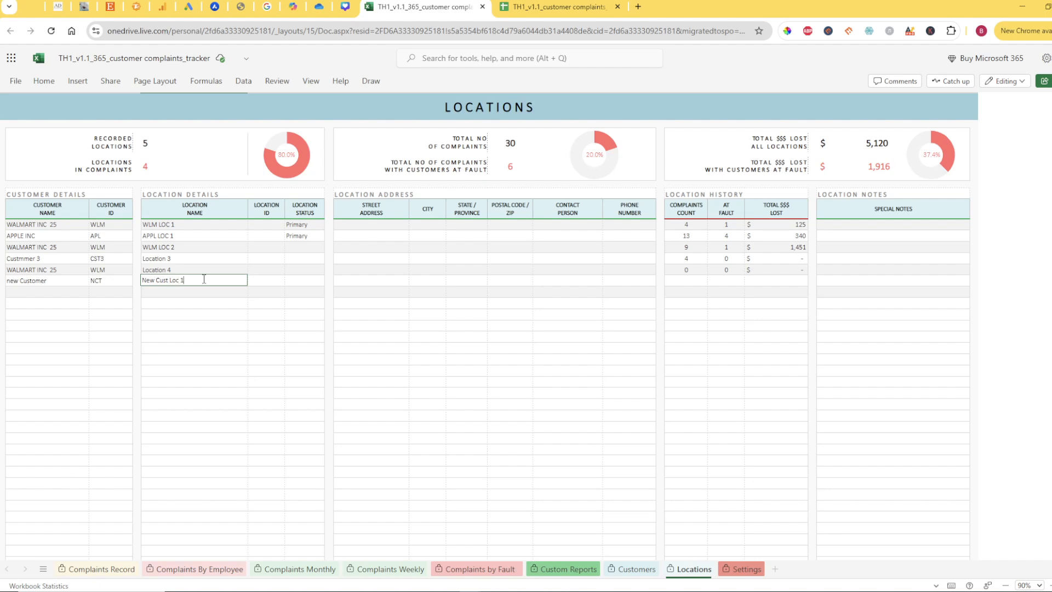
left_click(209, 310)
left_click(296, 281)
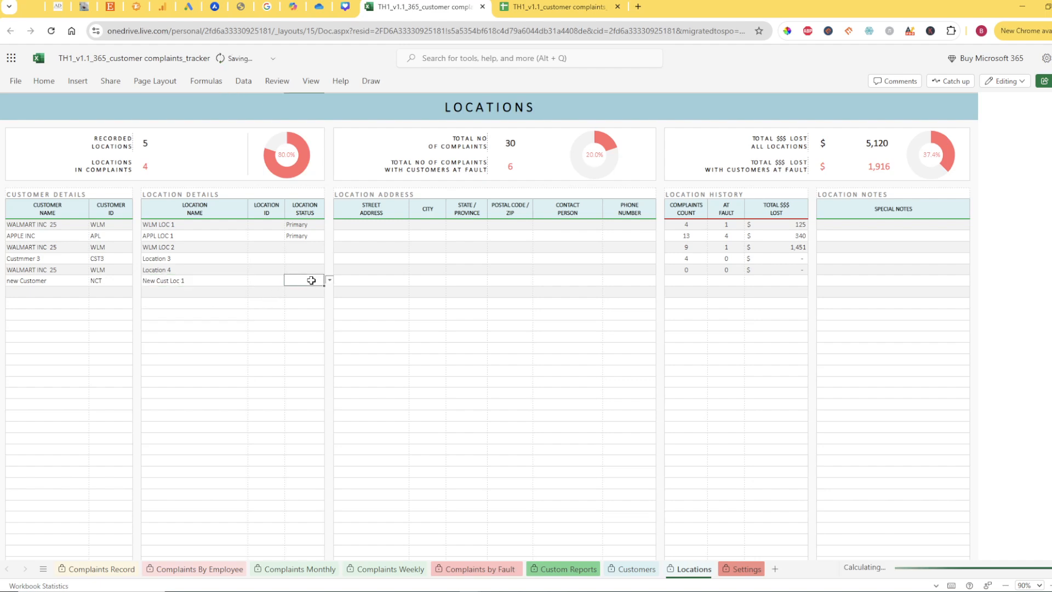
left_click(329, 281)
left_click(306, 295)
Review the address, contact, phone and special notes fields of the new location row, along with its customer and location details
left_click(387, 280)
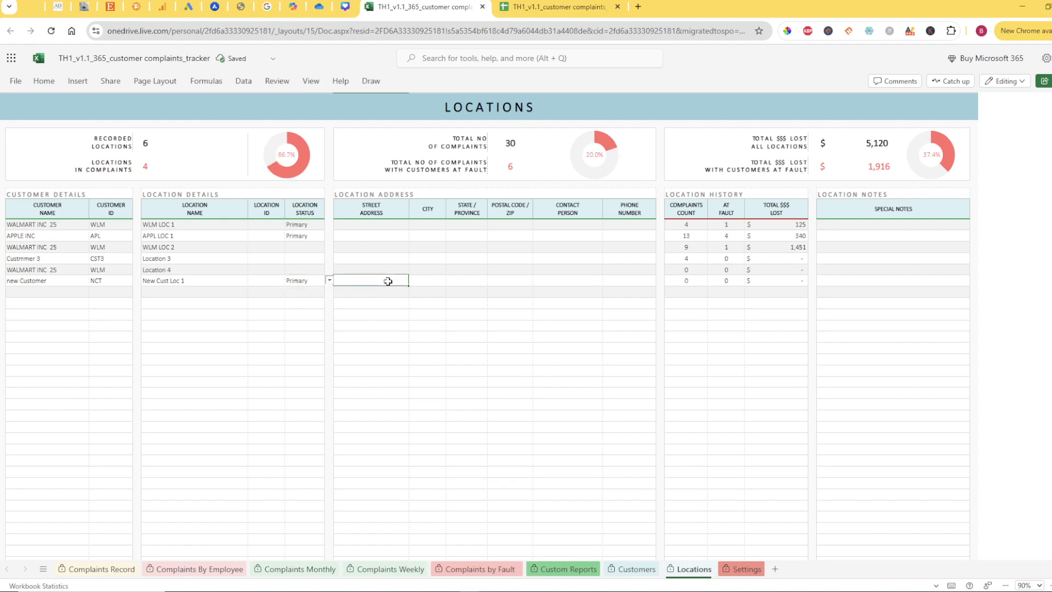
left_click(418, 280)
left_click(466, 281)
left_click(517, 280)
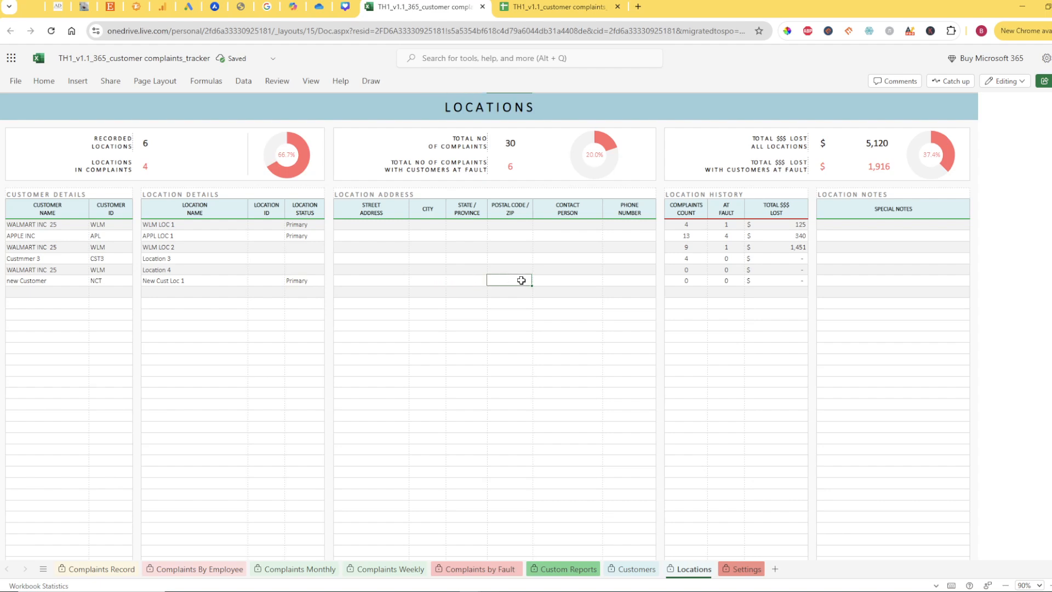
left_click(544, 281)
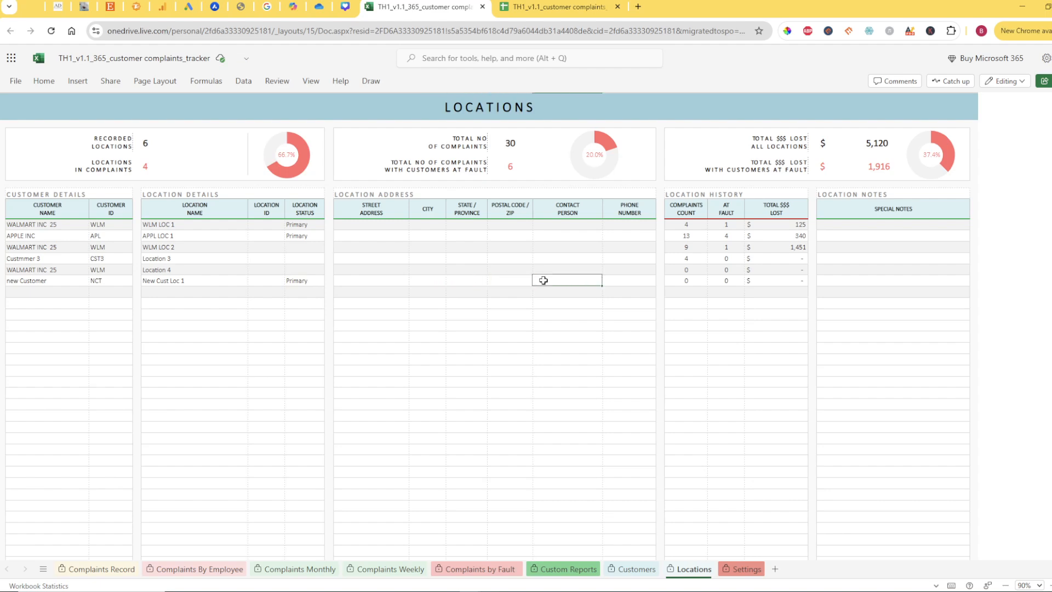
left_click(623, 281)
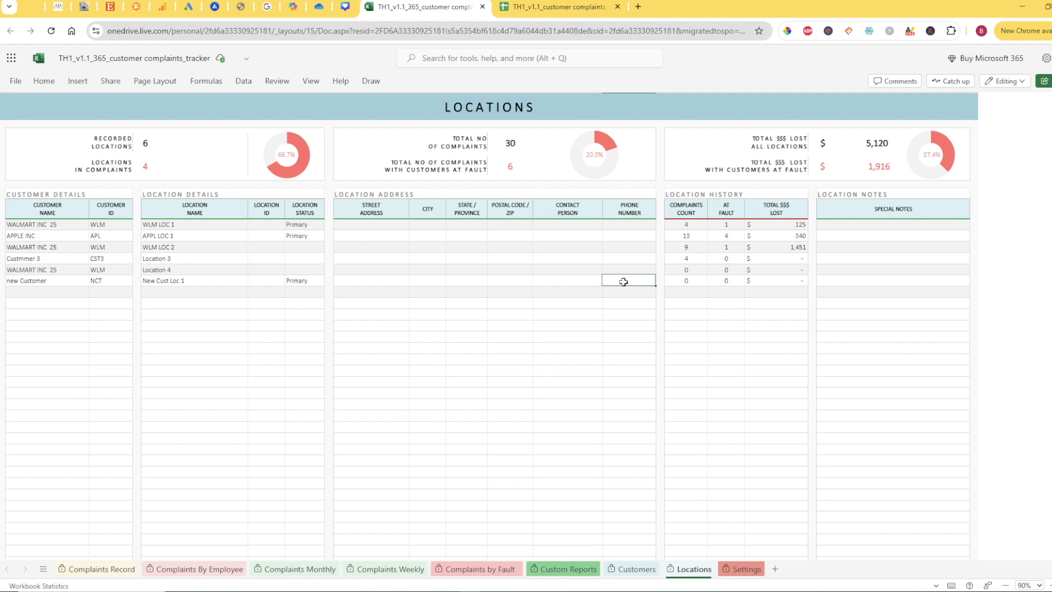
left_click(848, 281)
left_click_drag(61, 280, 281, 280)
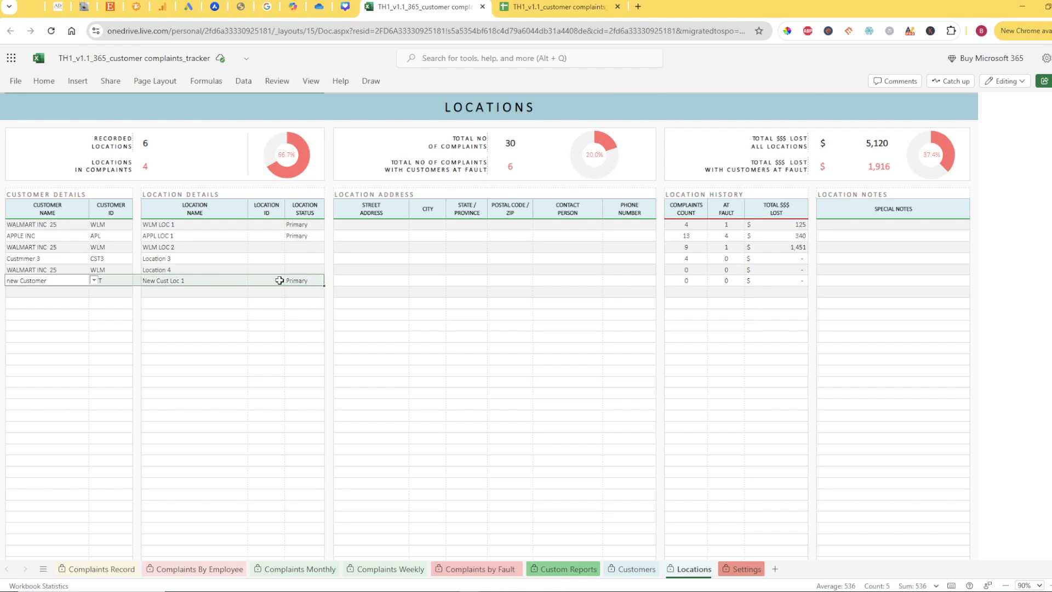
left_click(183, 280)
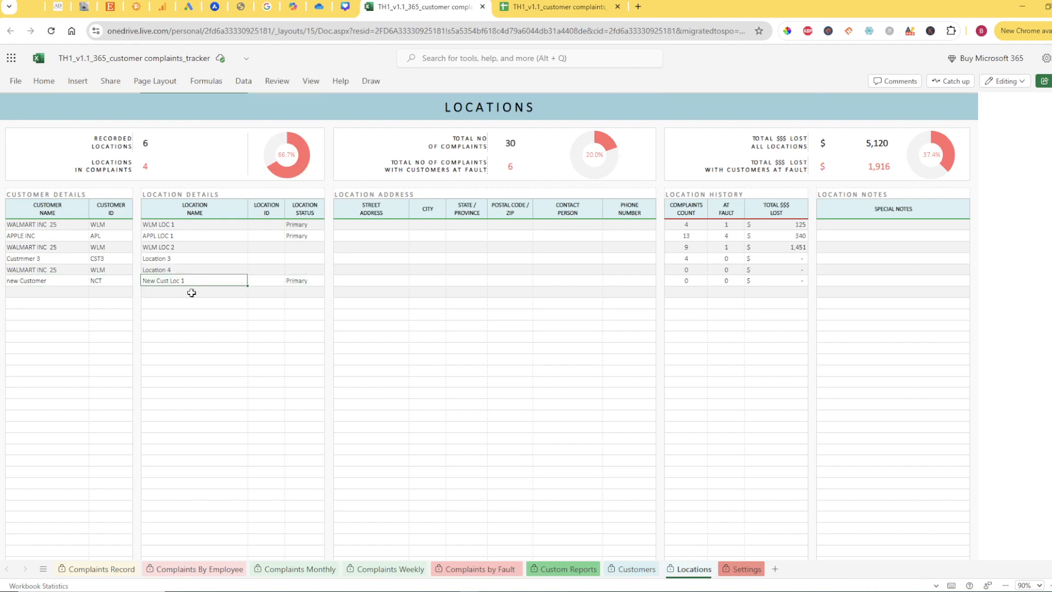
Start another record in the first empty row of the Locations sheet with customer name "new Customer"
left_click(78, 292)
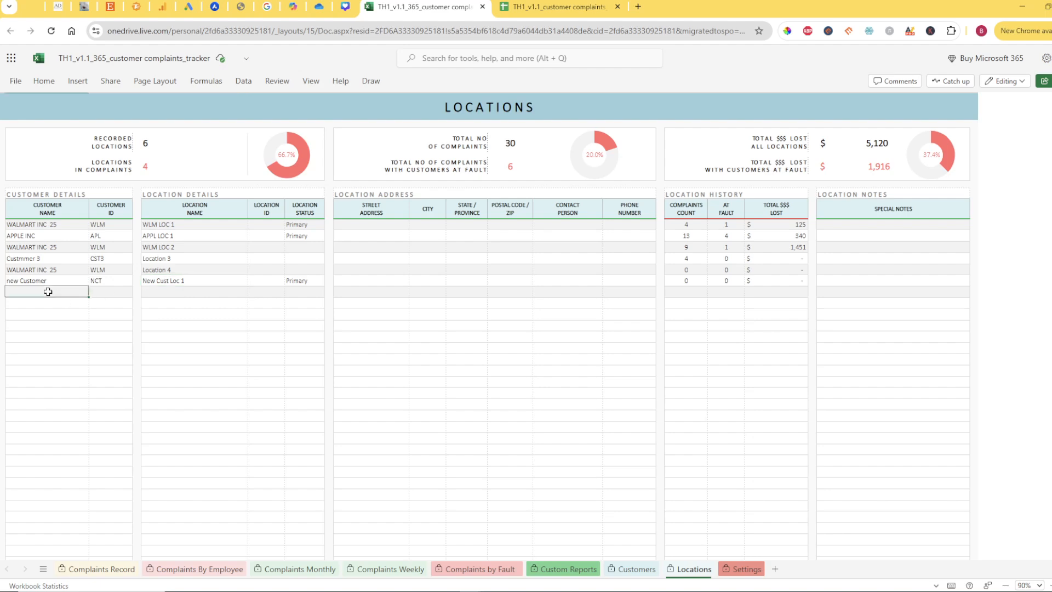
left_click(94, 292)
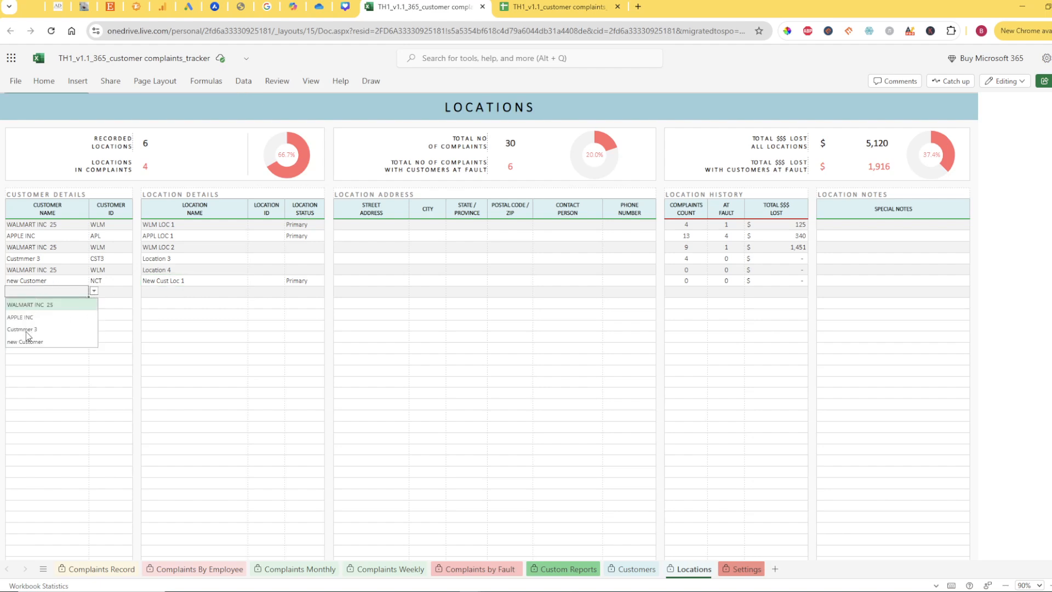
left_click(27, 342)
left_click(167, 294)
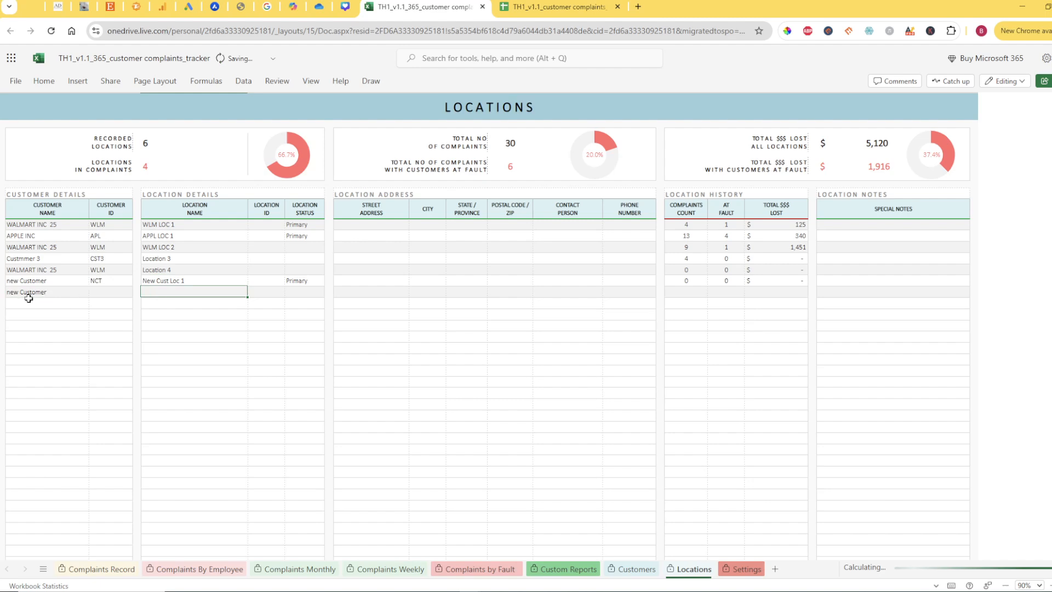
left_click(20, 292)
left_click(185, 293)
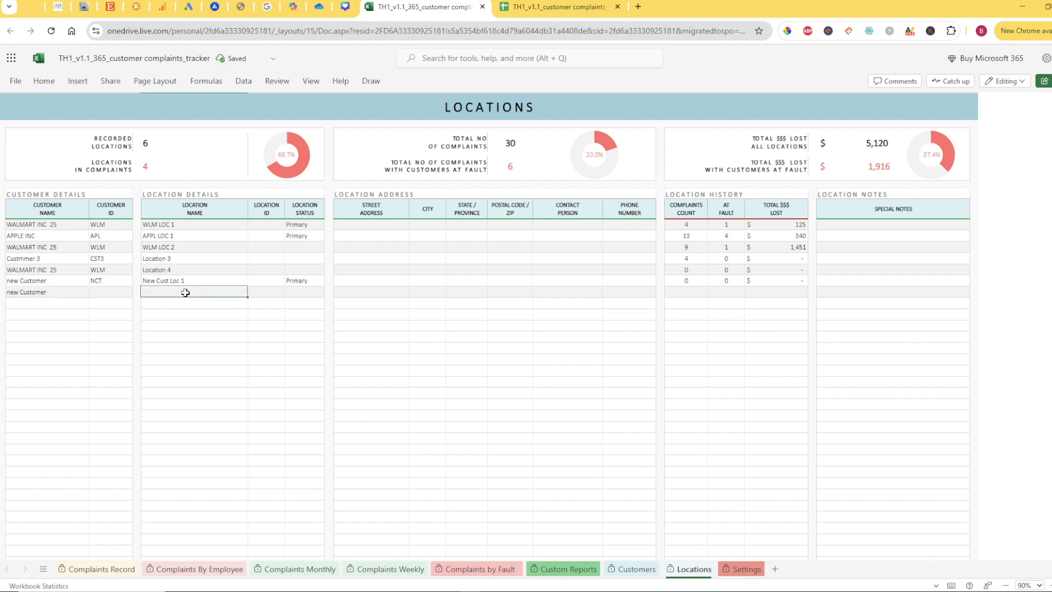
Name the location in the second new-customer row "New Loc For New Cusmer"
type("New Loc For New Cusmer")
left_click_drag(178, 291, 210, 290)
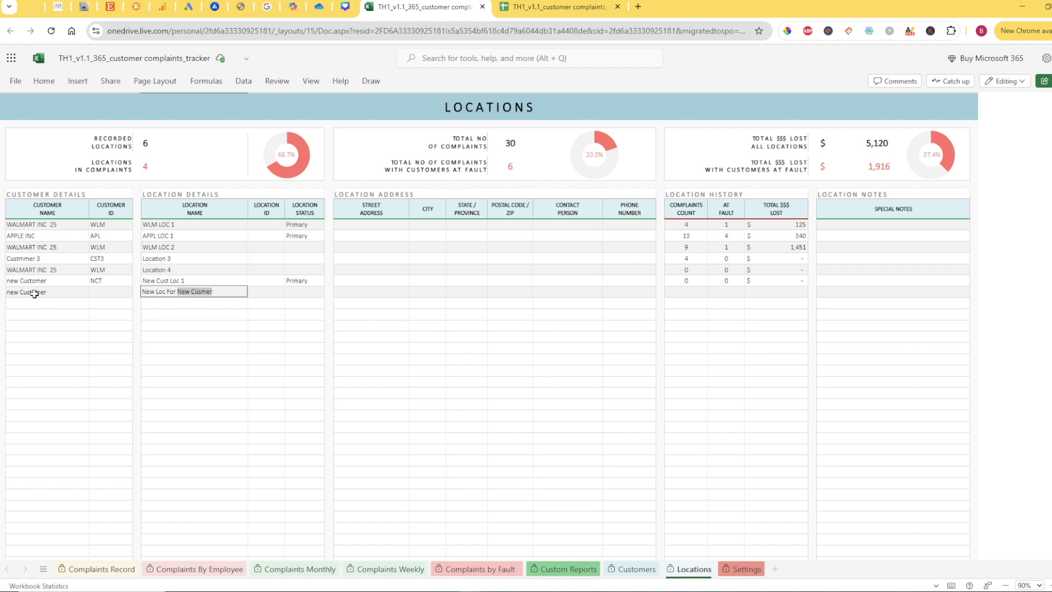
left_click(212, 311)
left_click_drag(167, 281, 176, 291)
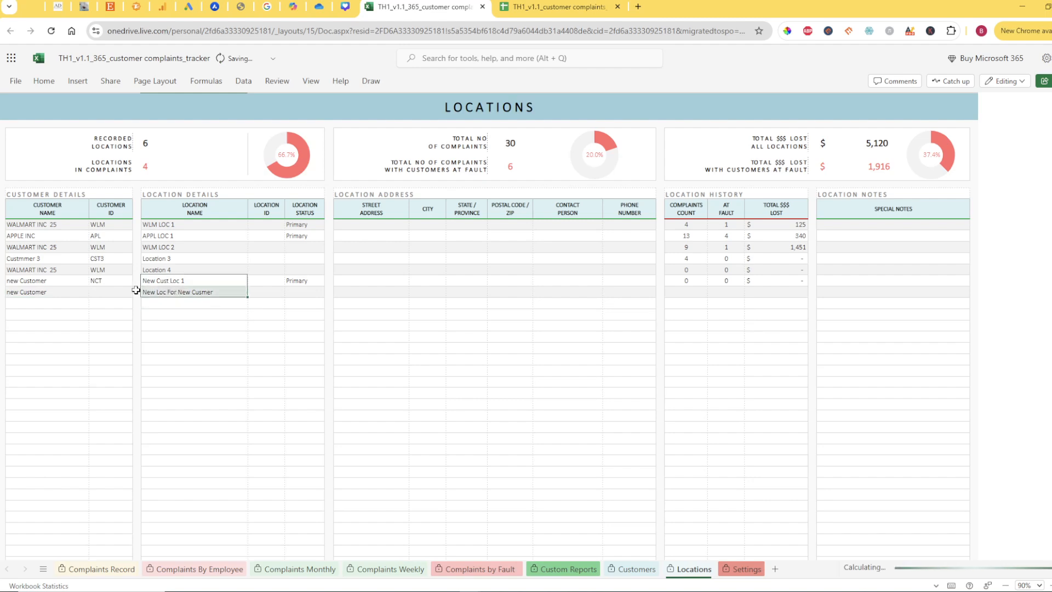
Set the second new-customer row's customer ID to NCT and compare the customer and location names of both new-customer rows
left_click(113, 290)
type("NCT")
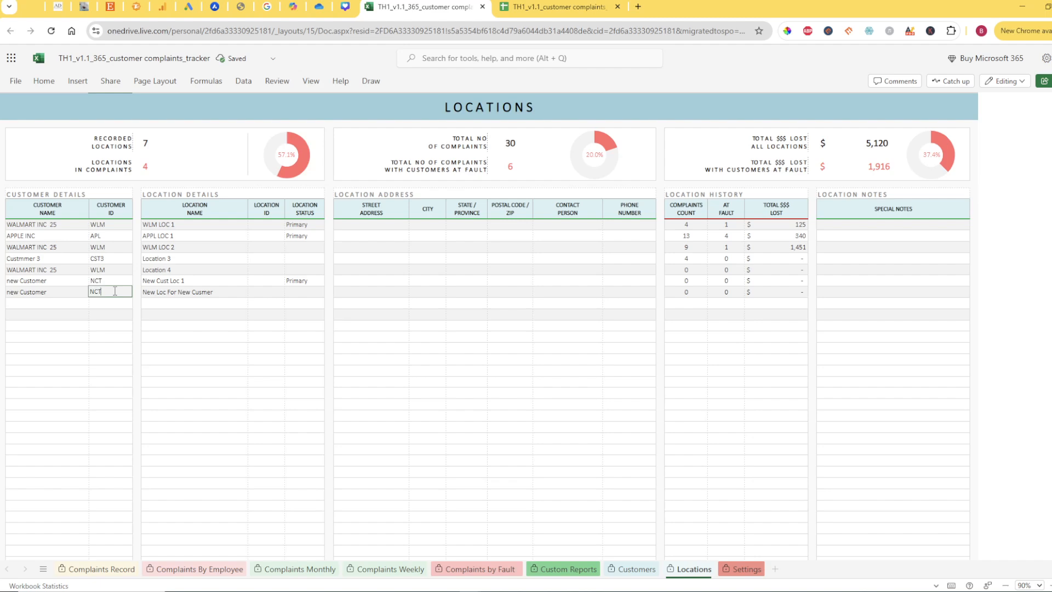
key("Return")
left_click(105, 281)
left_click(108, 268)
left_click_drag(37, 281, 36, 292)
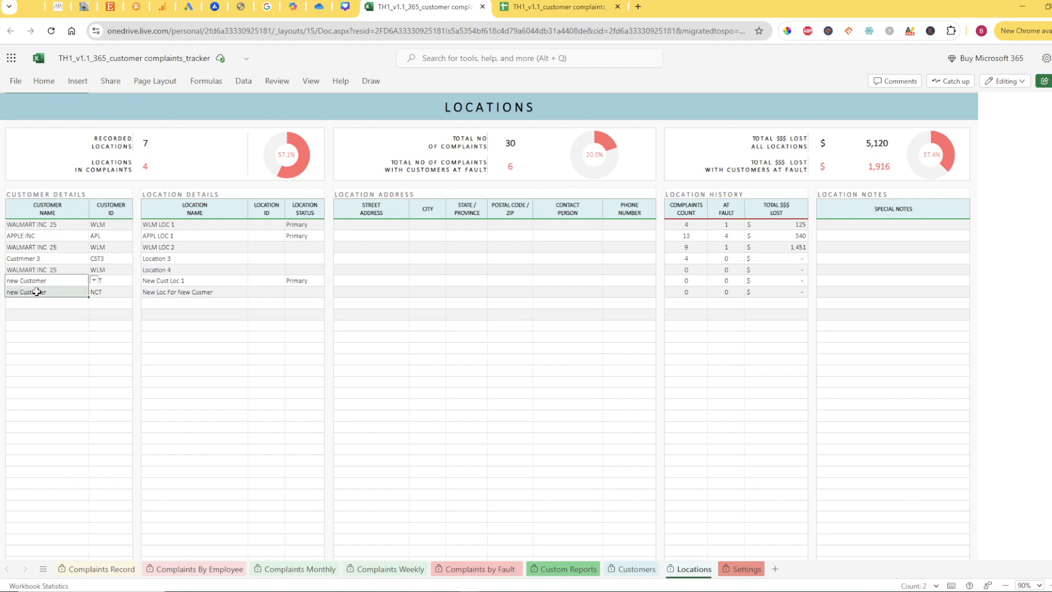
left_click_drag(150, 283, 153, 292)
left_click_drag(43, 283, 42, 290)
left_click(149, 302)
Add a third location record in the first empty row with customer name "new Customer" and customer ID Cust
left_click(53, 303)
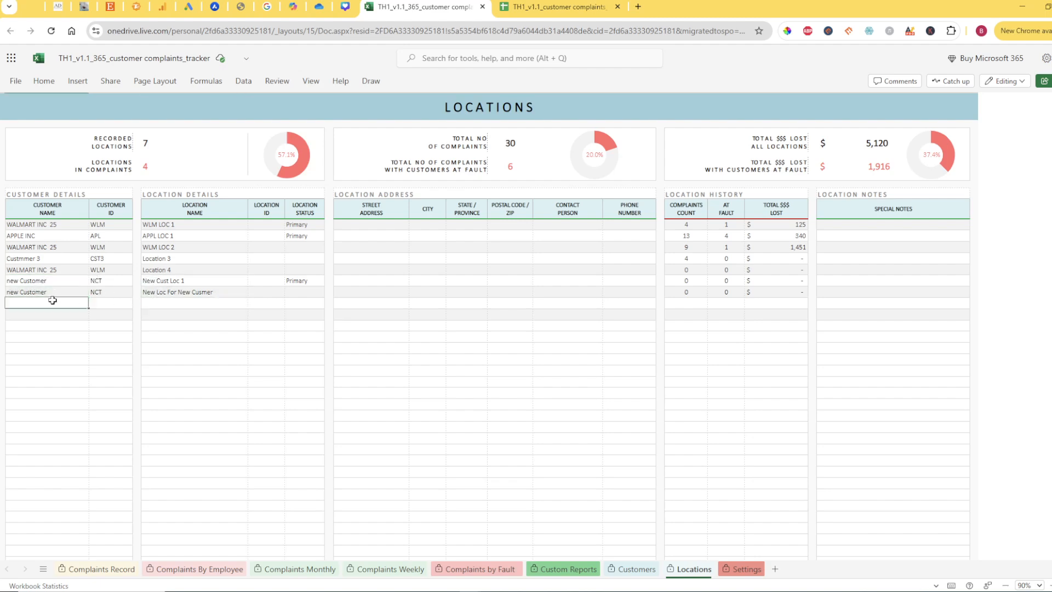
left_click(95, 304)
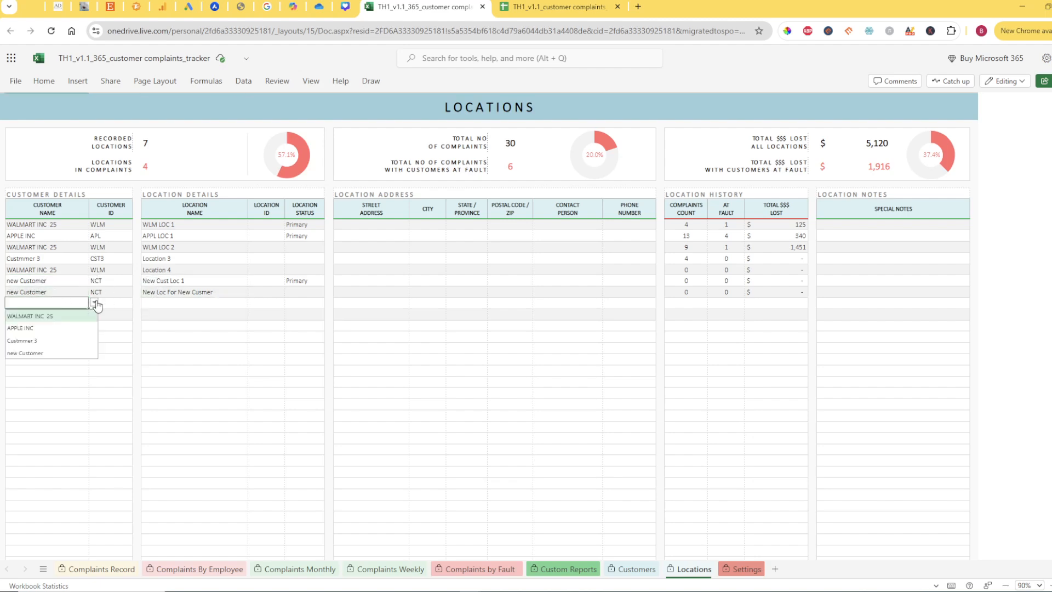
left_click(30, 354)
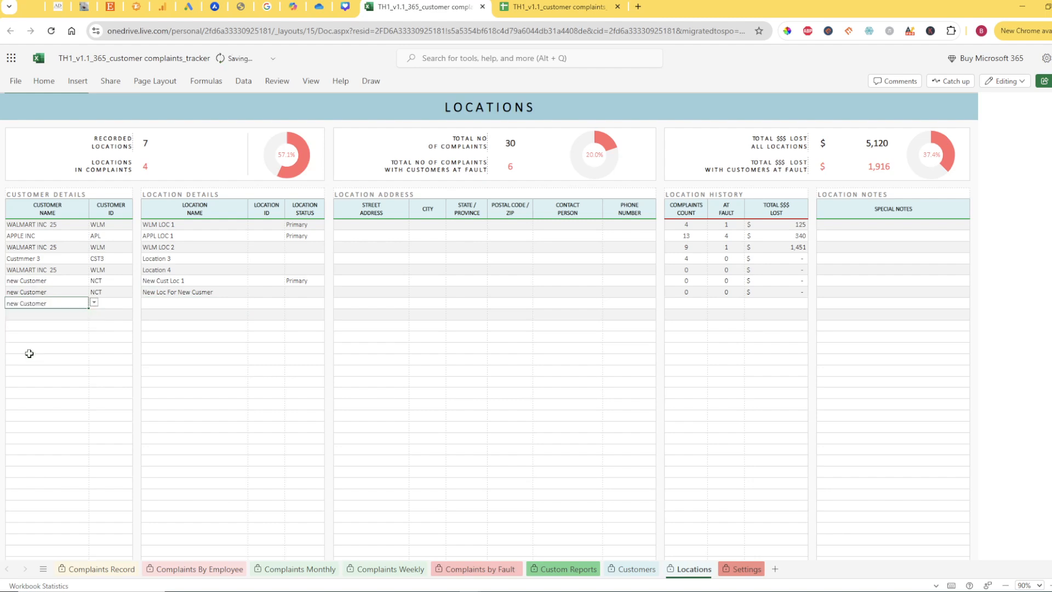
left_click(179, 335)
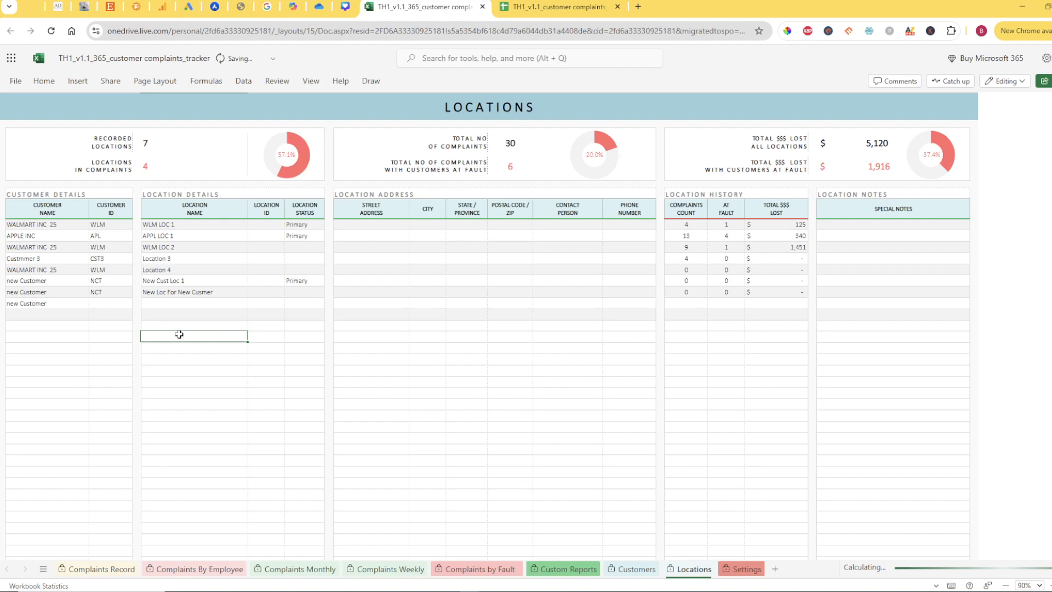
Name the third new-customer location "Loc 3" and review the customer and location names of the new customer's rows
left_click(177, 292)
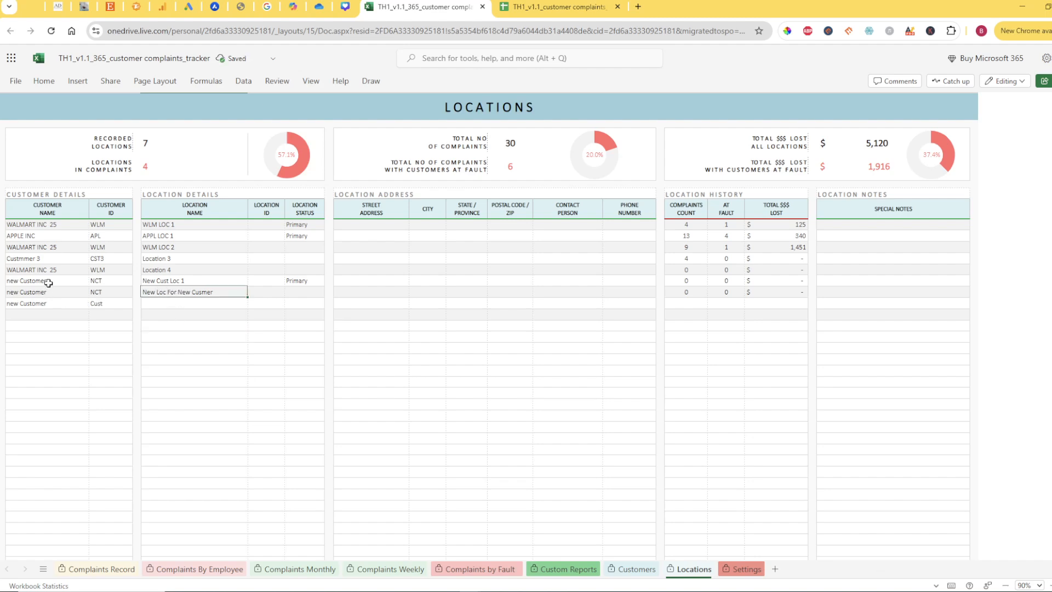
left_click(32, 293)
left_click(158, 281)
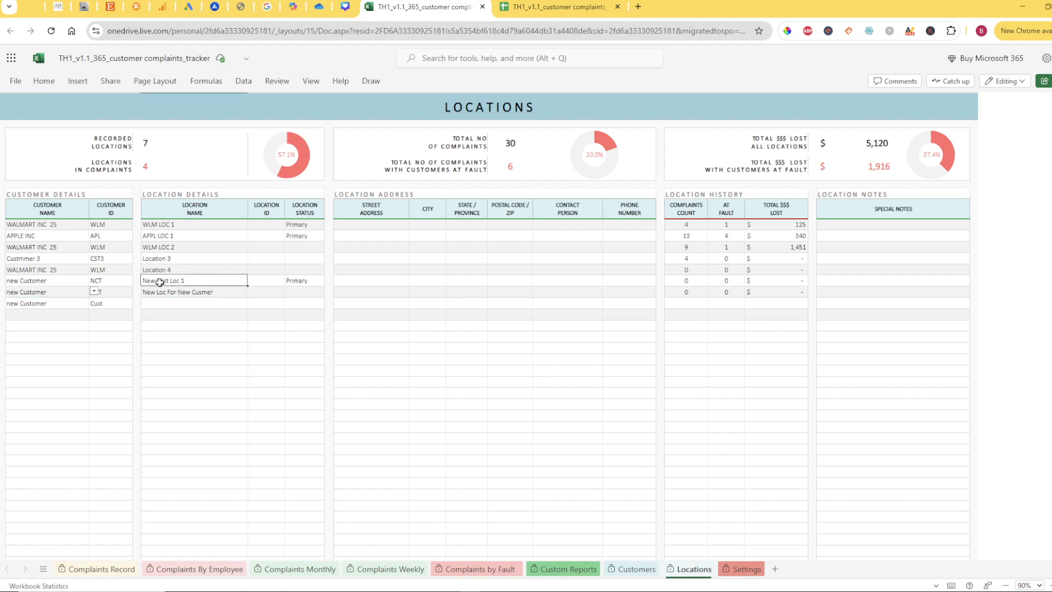
left_click(46, 281)
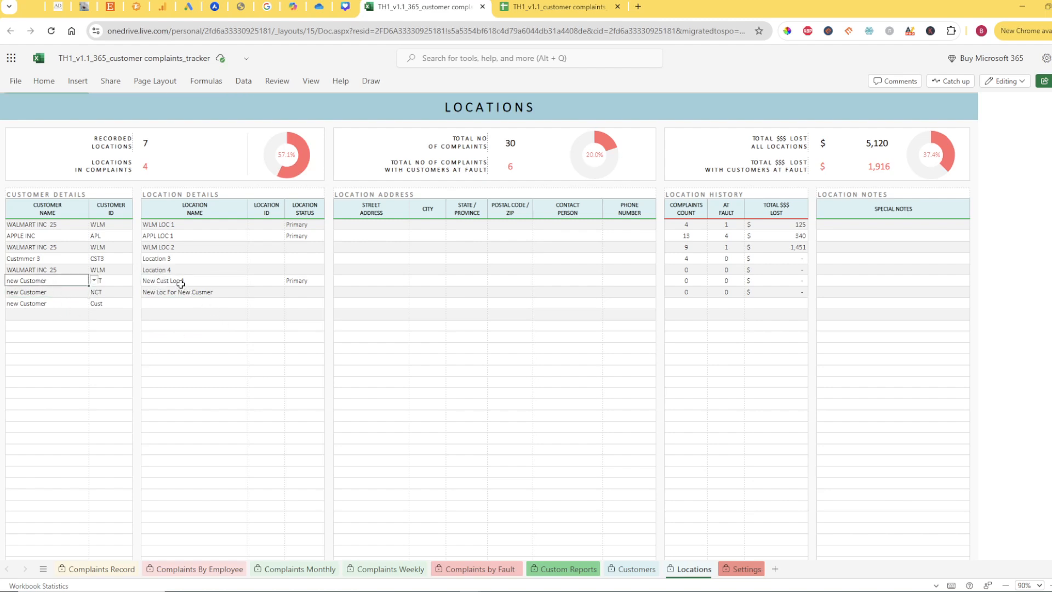
left_click_drag(178, 282, 171, 301)
left_click(45, 281)
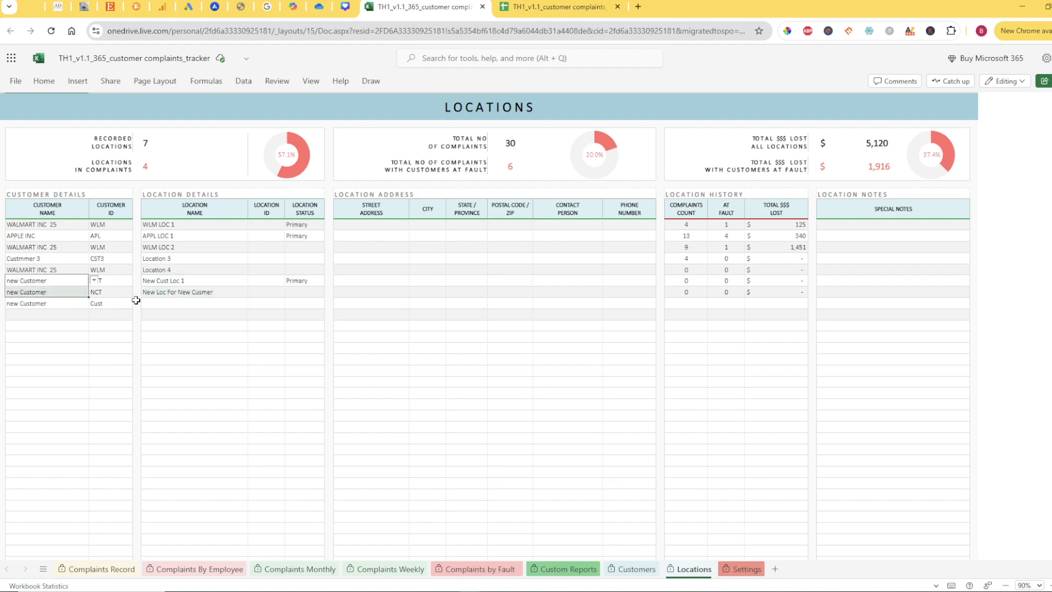
left_click(153, 301)
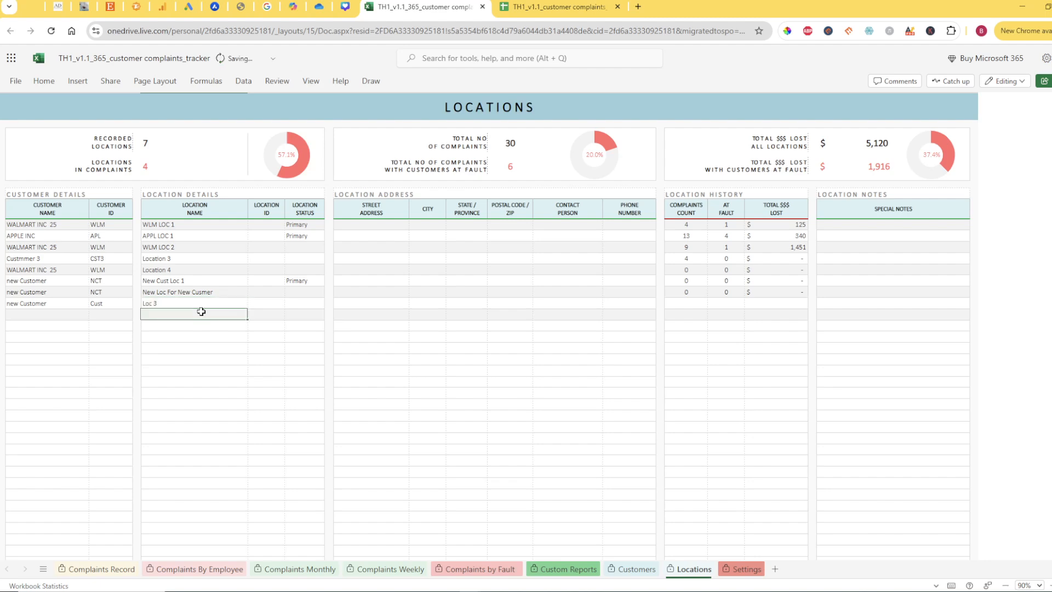
left_click_drag(43, 281, 42, 303)
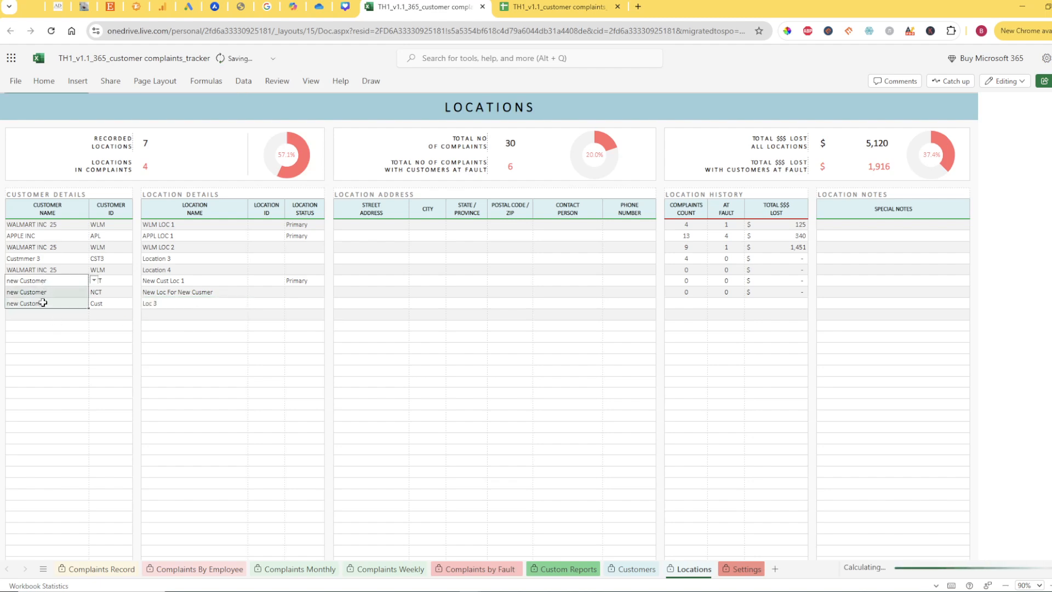
left_click_drag(153, 285, 155, 303)
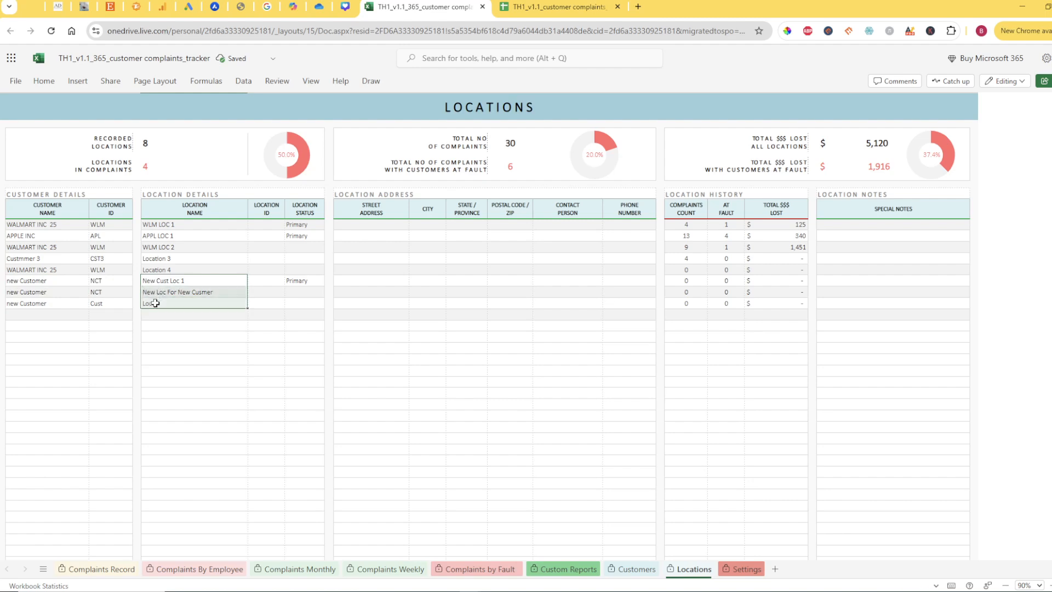
left_click_drag(50, 283, 41, 299)
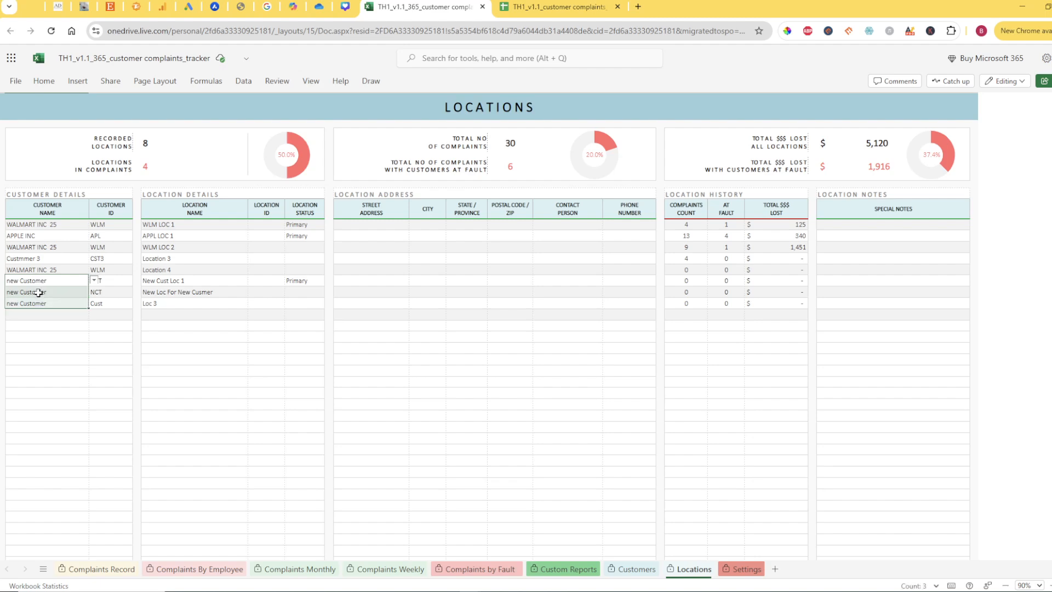
On the Complaints Record sheet, try to set the customer of the second complaint to "new Customer"
left_click(101, 569)
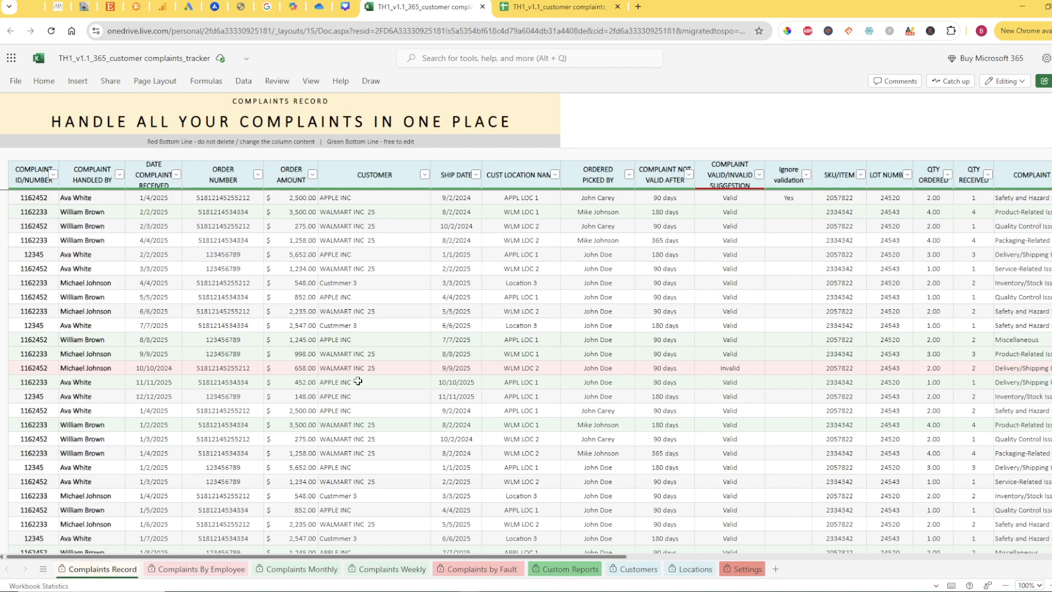
left_click(367, 213)
left_click(436, 210)
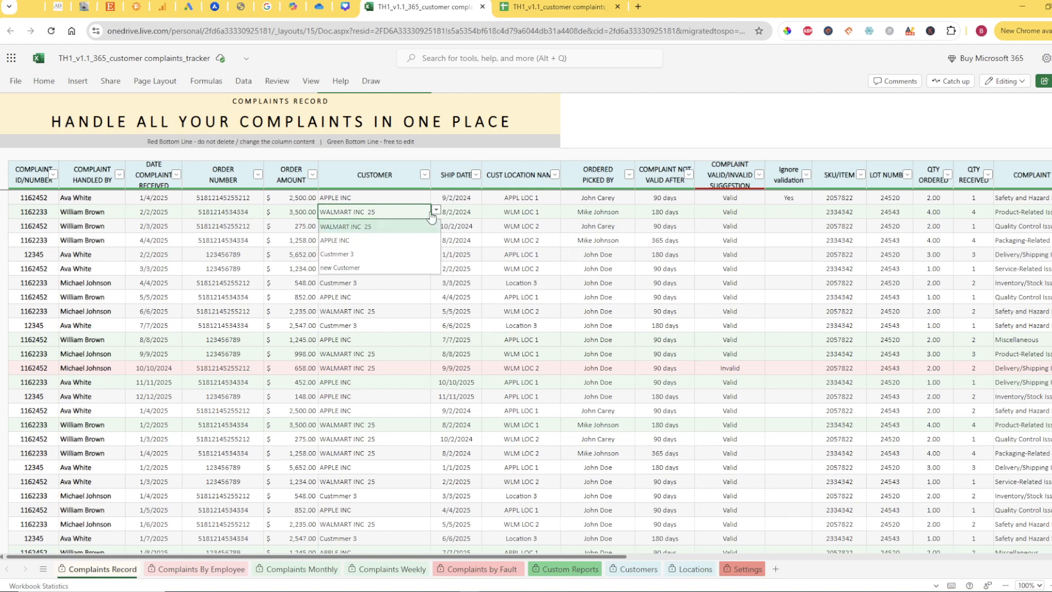
left_click(341, 267)
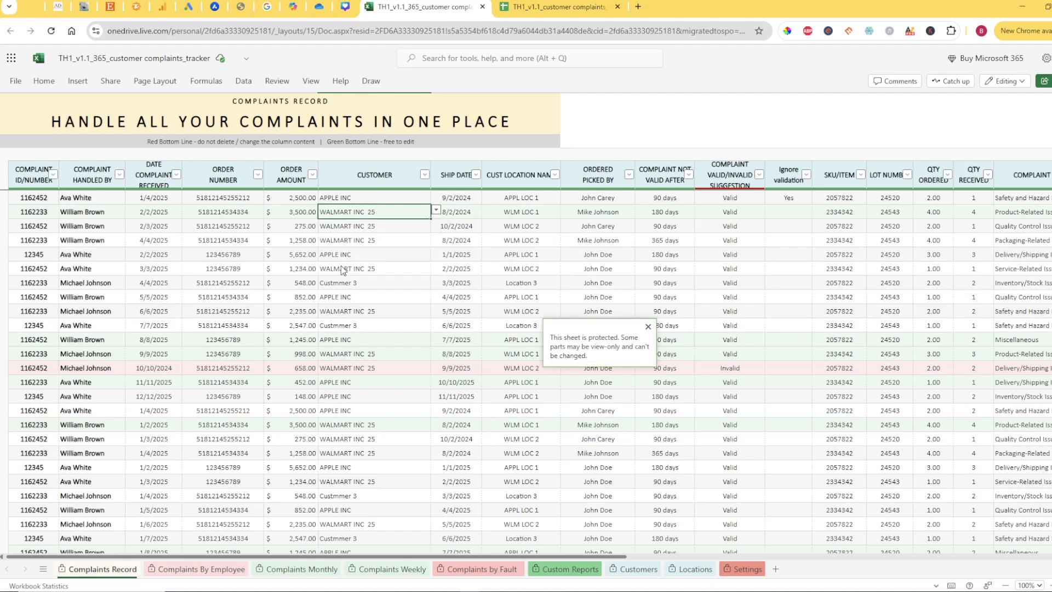
left_click(277, 82)
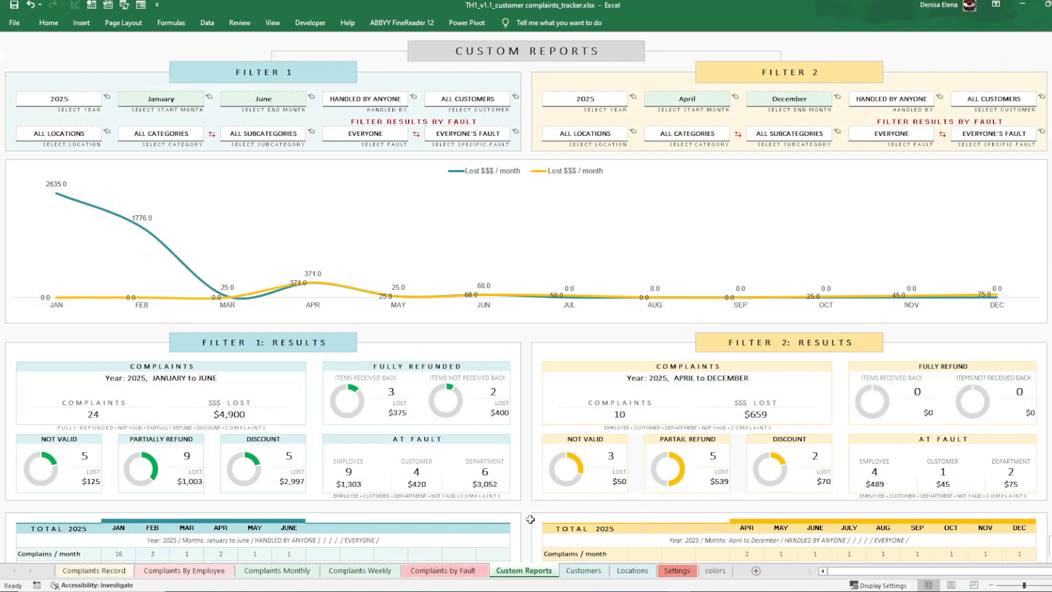
left_click(582, 575)
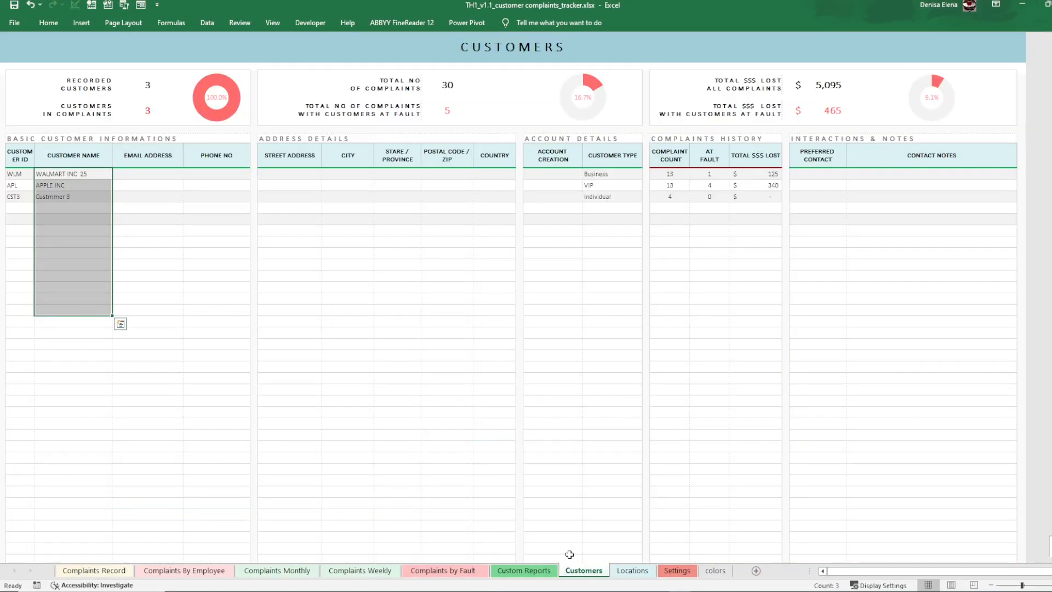
left_click(165, 286)
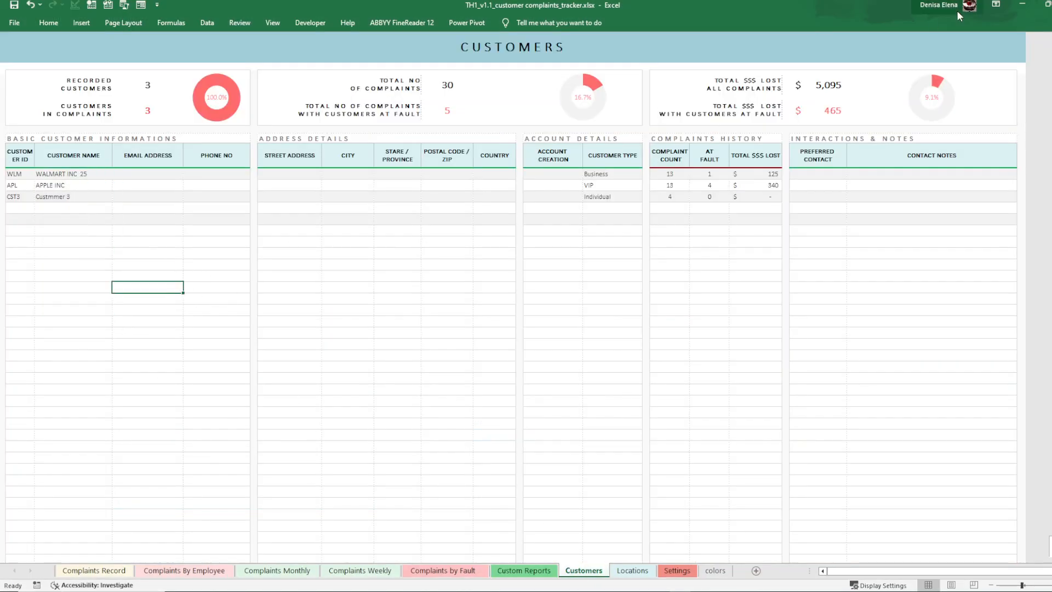
left_click(1018, 6)
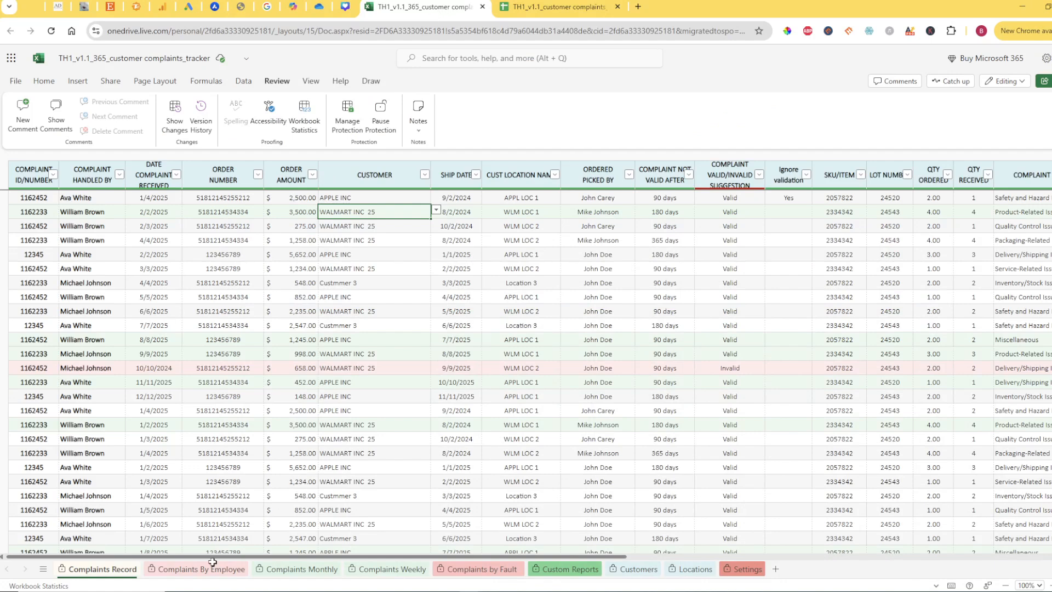
Pause the protection of the Complaints Record sheet
left_click(116, 570)
left_click(277, 82)
left_click(378, 129)
Set the second complaint's customer to "new Customer" and open the list of available customer location names for that complaint
left_click(436, 211)
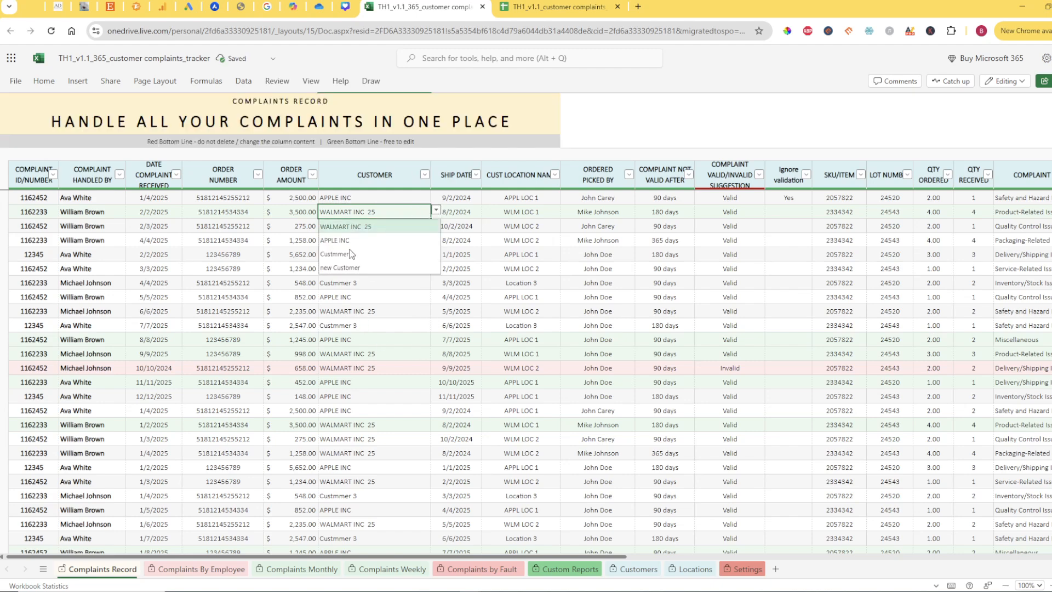
left_click(340, 268)
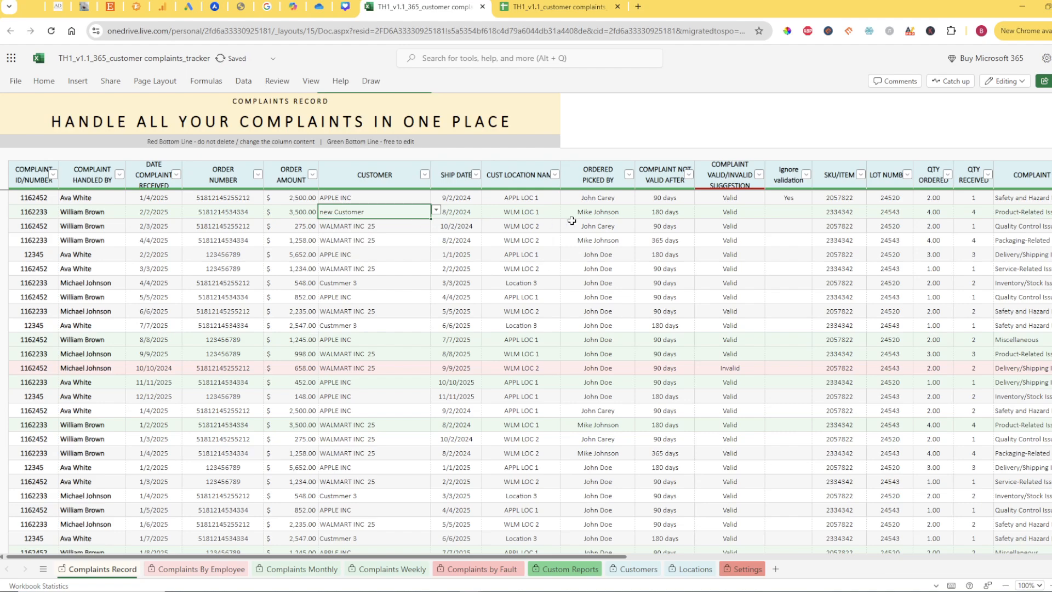
left_click(530, 216)
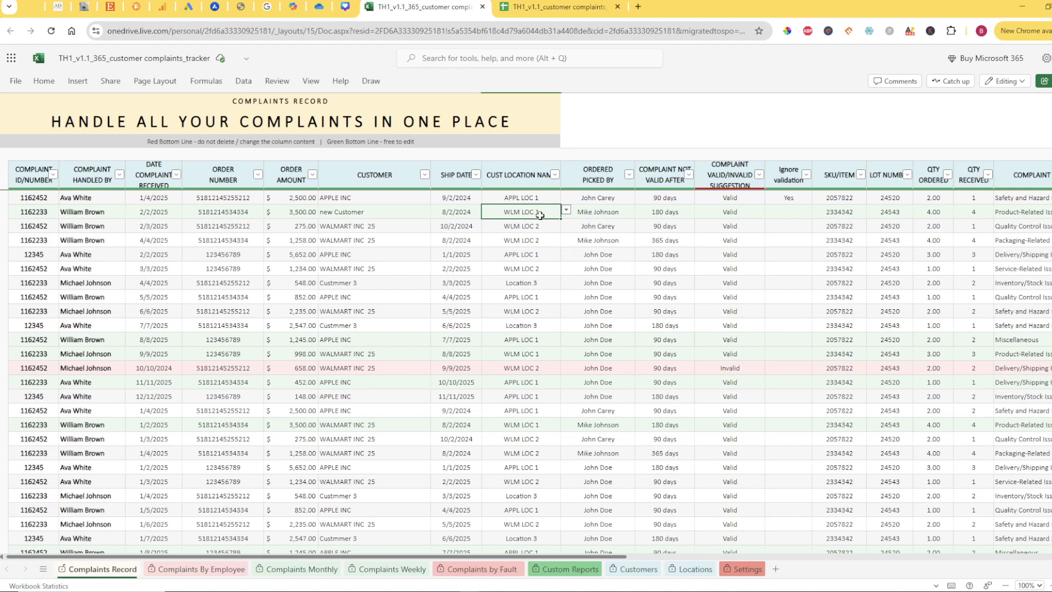
left_click(567, 212)
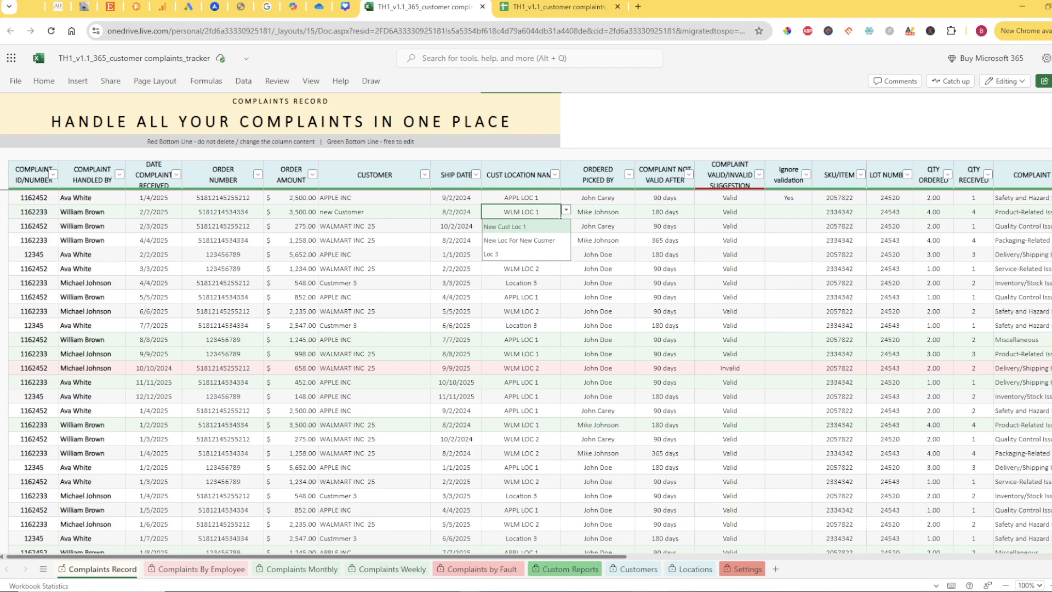
On the Locations sheet, check the location names recorded for "new Customer" against the customer name column
left_click(692, 569)
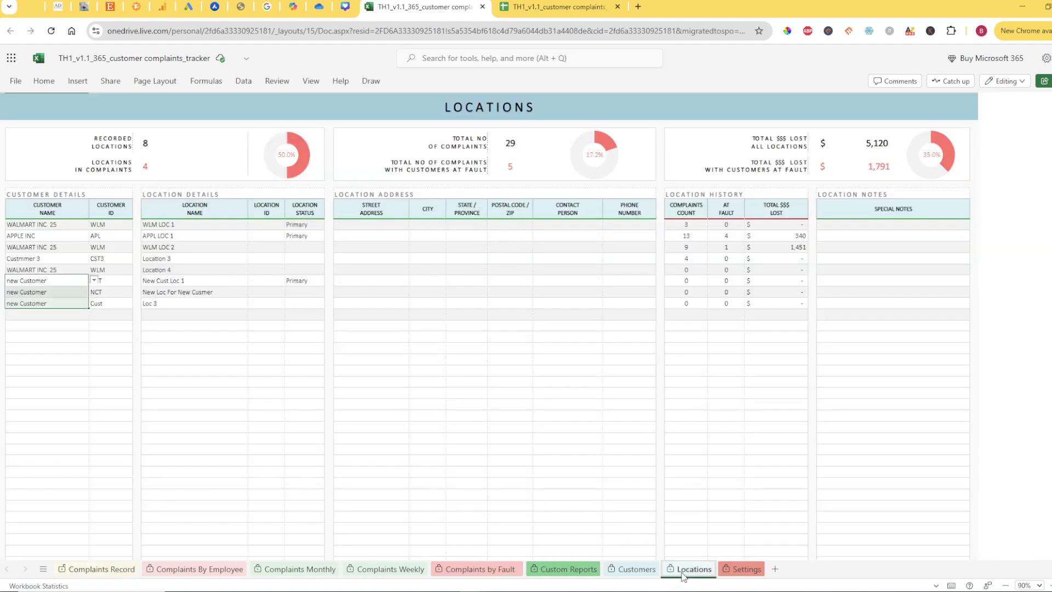
left_click(485, 373)
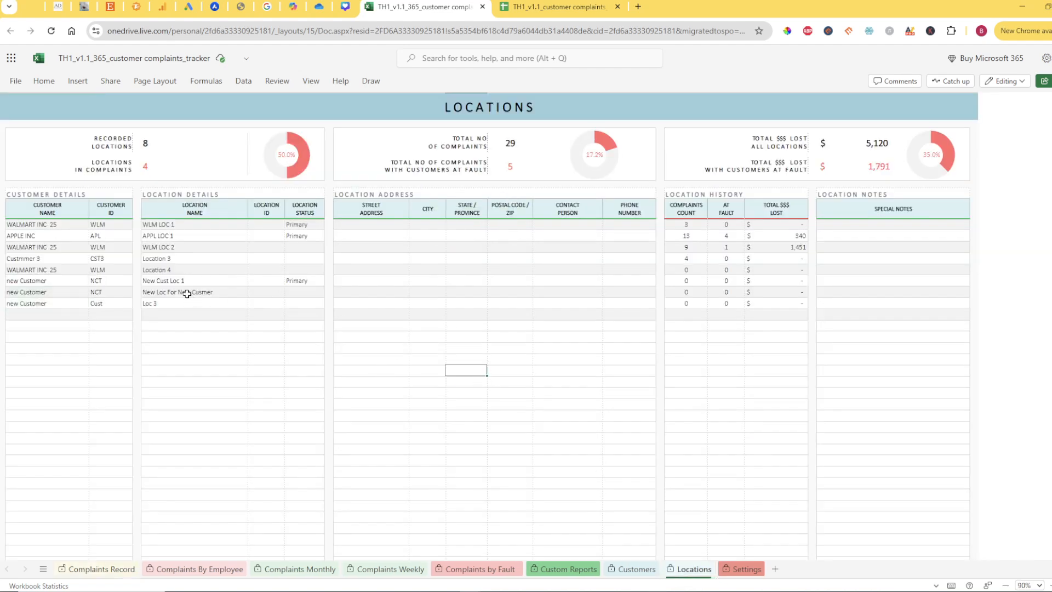
left_click_drag(176, 285, 160, 303)
left_click(49, 282)
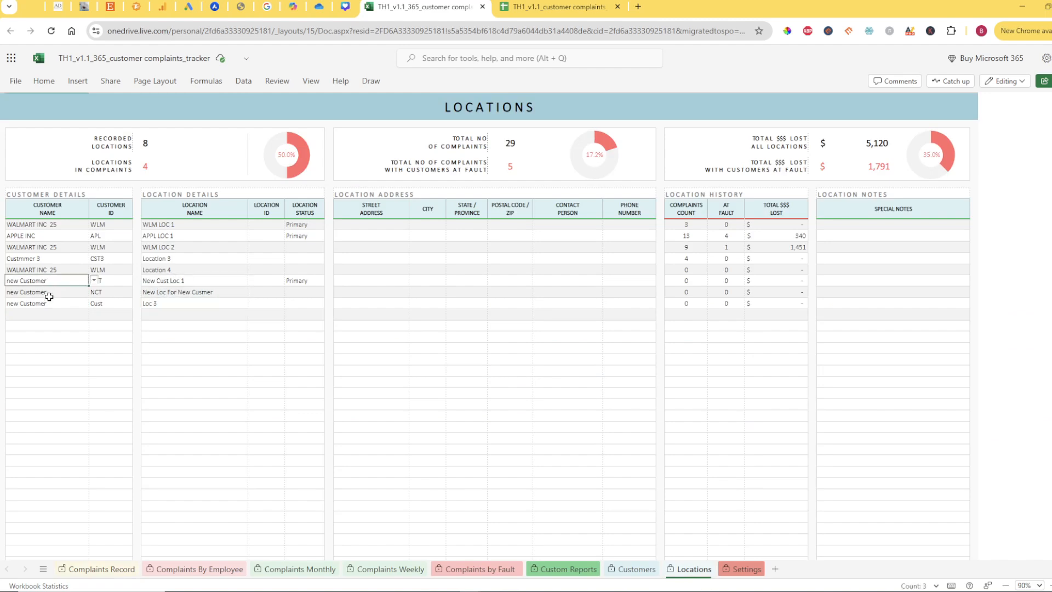
left_click(202, 336)
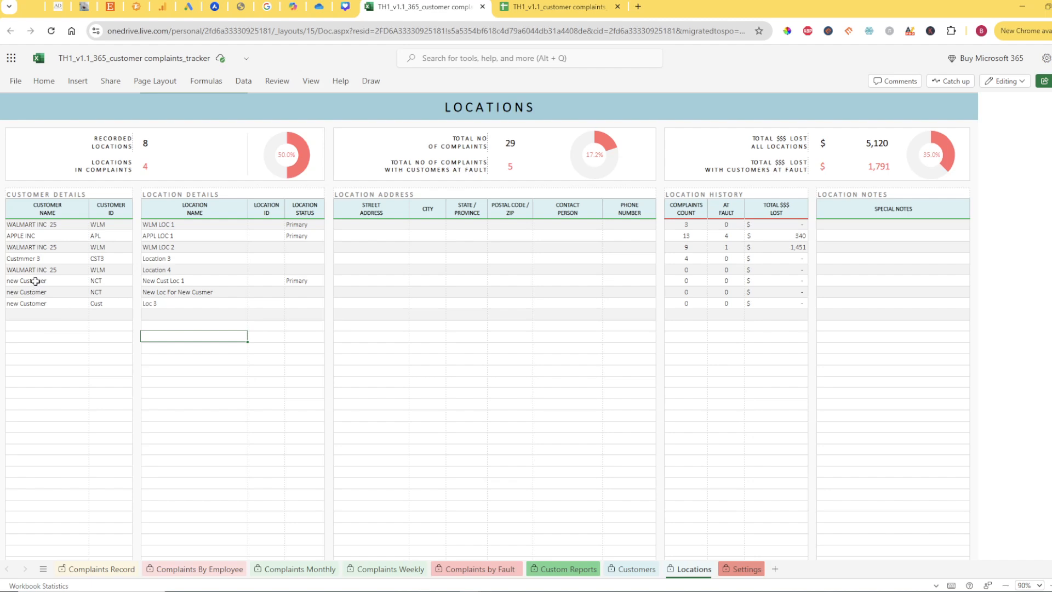
Match the first "new Customer" row on the Locations sheet with its location name, New Cust Loc 1
left_click_drag(36, 281, 30, 307)
left_click(171, 283)
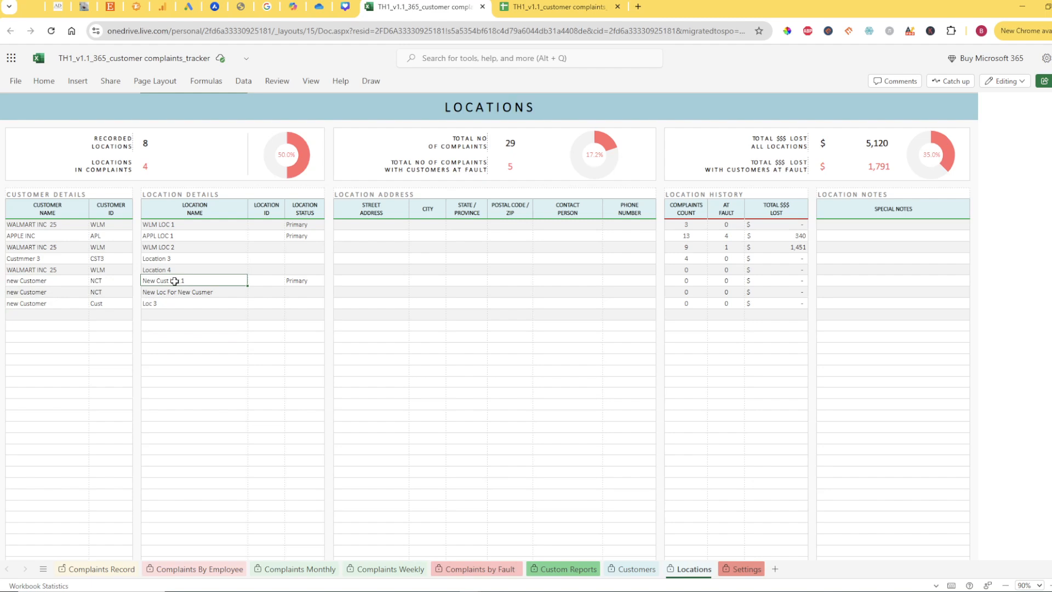
left_click(64, 283)
left_click(157, 280)
left_click(43, 283)
Check the WALMART INC 25 rows in the customer name column against their location names, WLM LOC 2 and Location 4
left_click(46, 270)
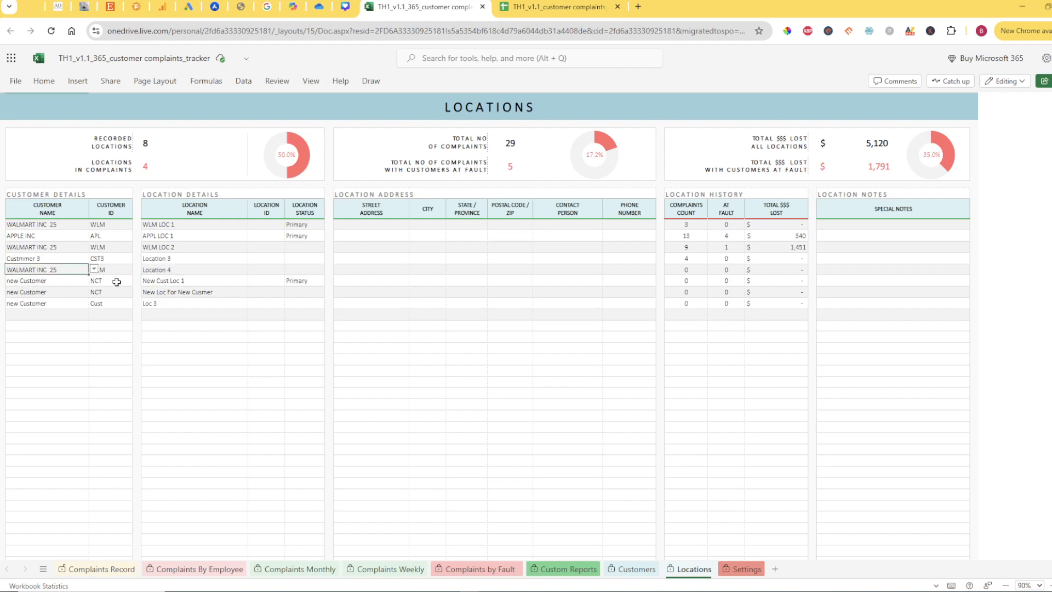
left_click(151, 270)
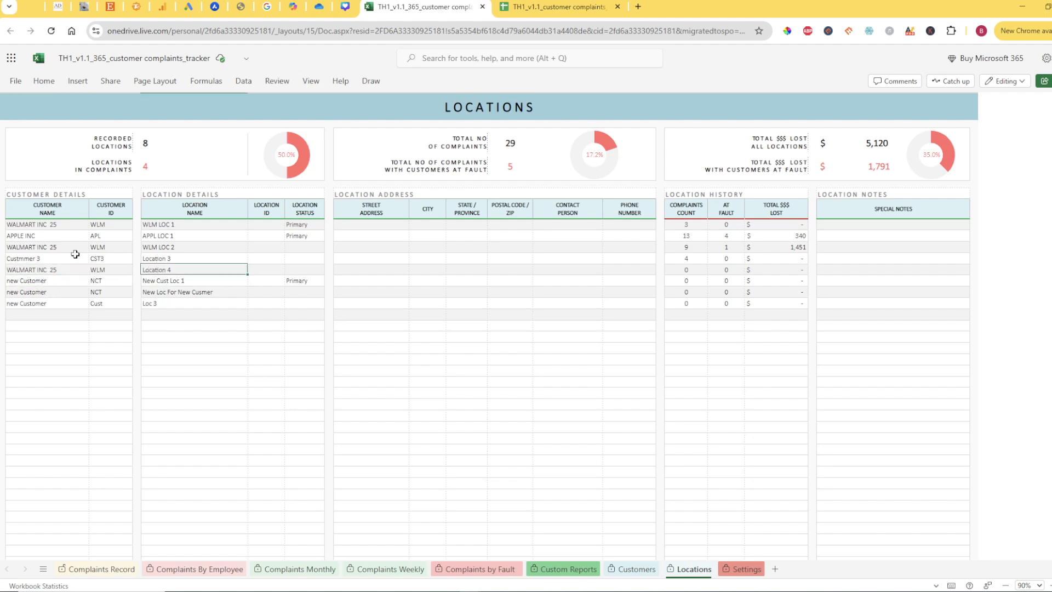
left_click(44, 248)
left_click(40, 268)
left_click_drag(161, 238, 158, 273)
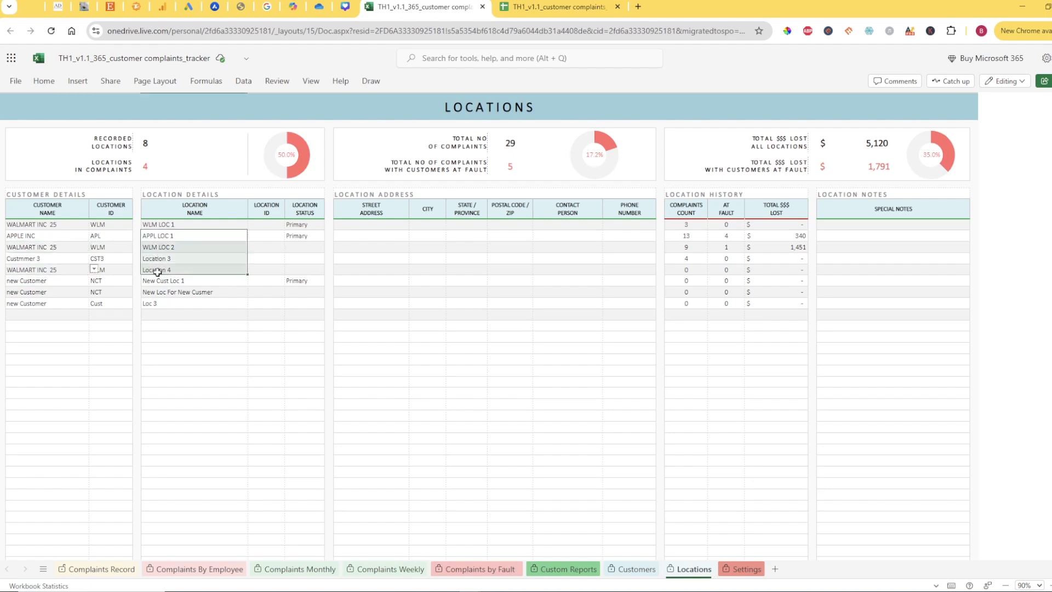
left_click(63, 250)
left_click(48, 269)
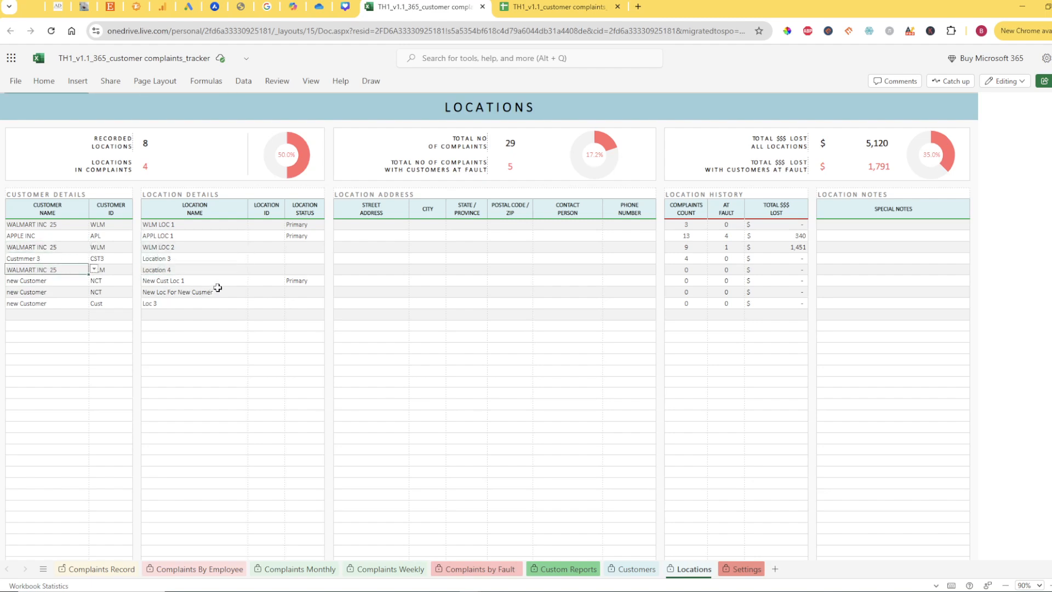
Examine the location history block and its complaints count column, matching the first count to WLM LOC 1
left_click_drag(685, 210, 756, 348)
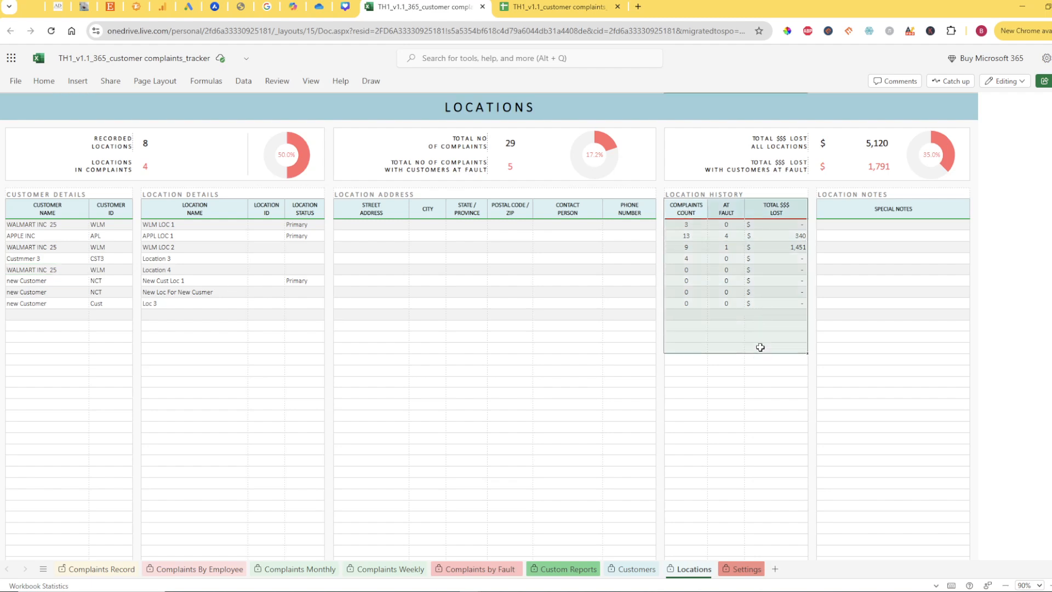
left_click(695, 228)
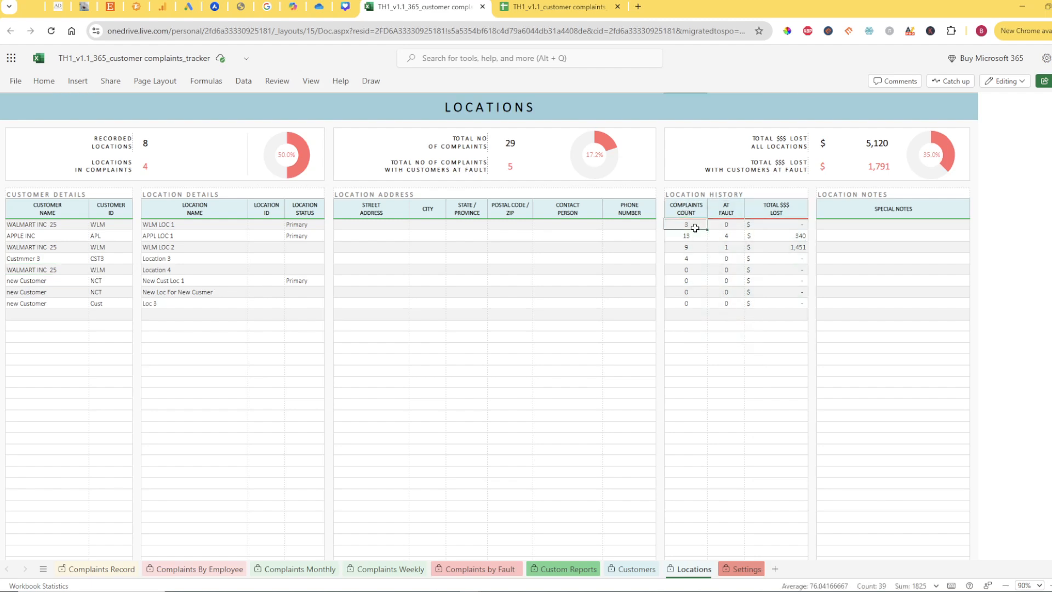
left_click_drag(682, 303, 682, 241)
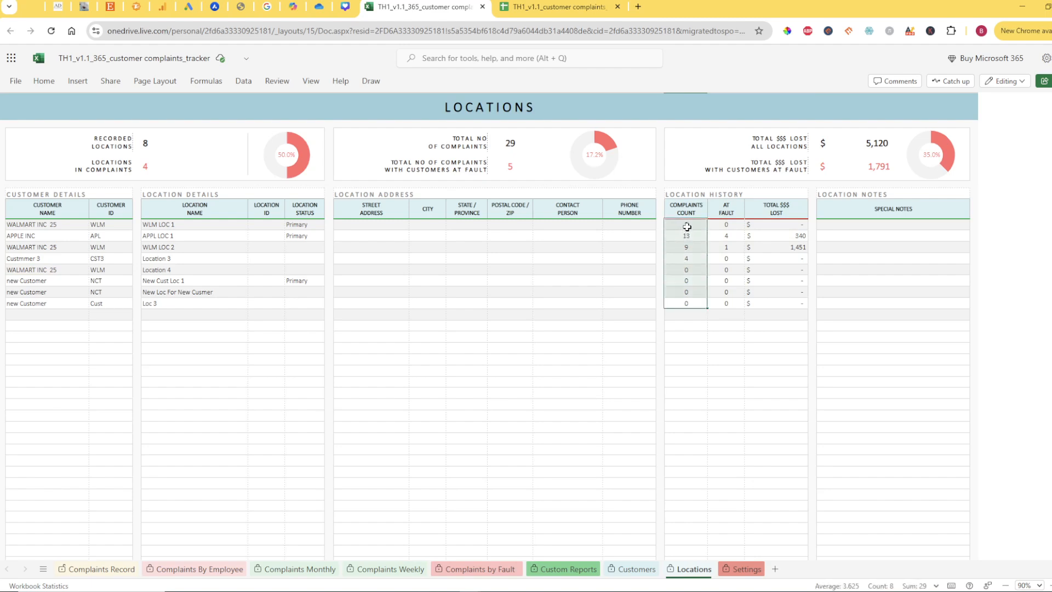
left_click(685, 226)
left_click(188, 224)
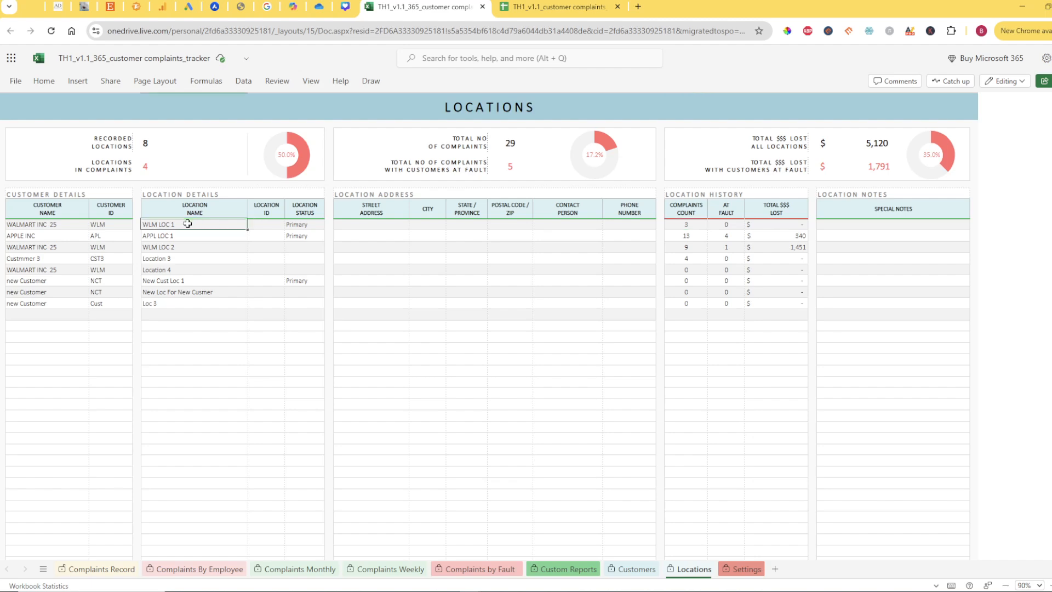
left_click(685, 227)
Review the complaints count, at-fault count and total money lost for APPL LOC 1
left_click(686, 236)
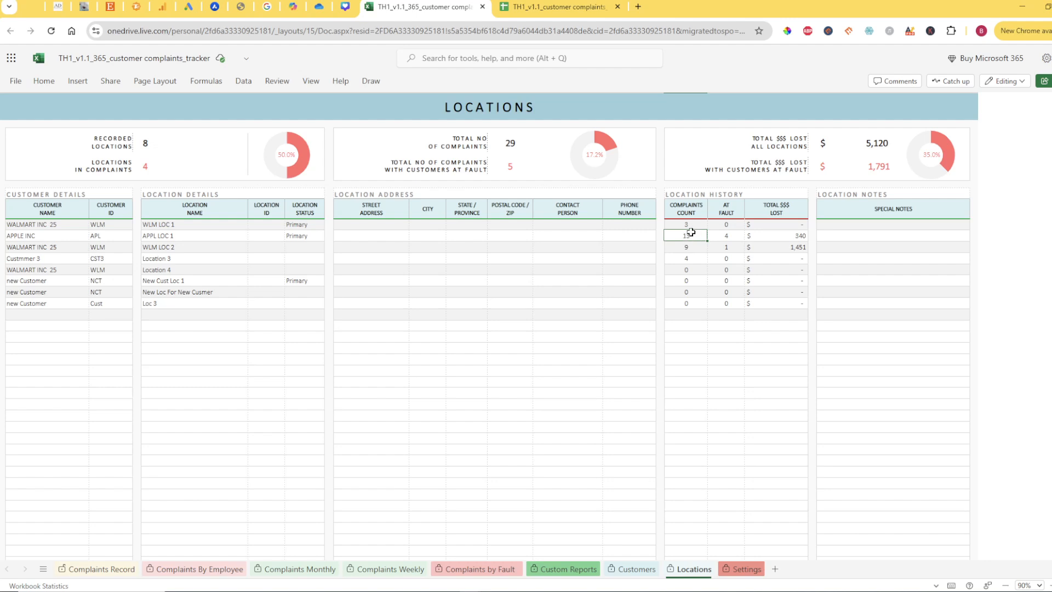
left_click(199, 233)
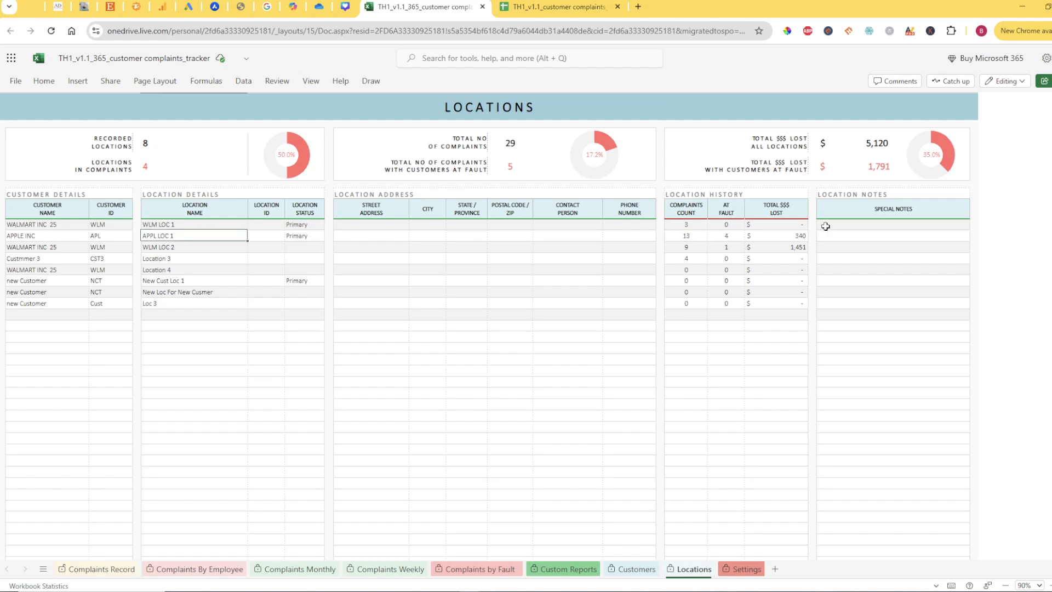
left_click(728, 234)
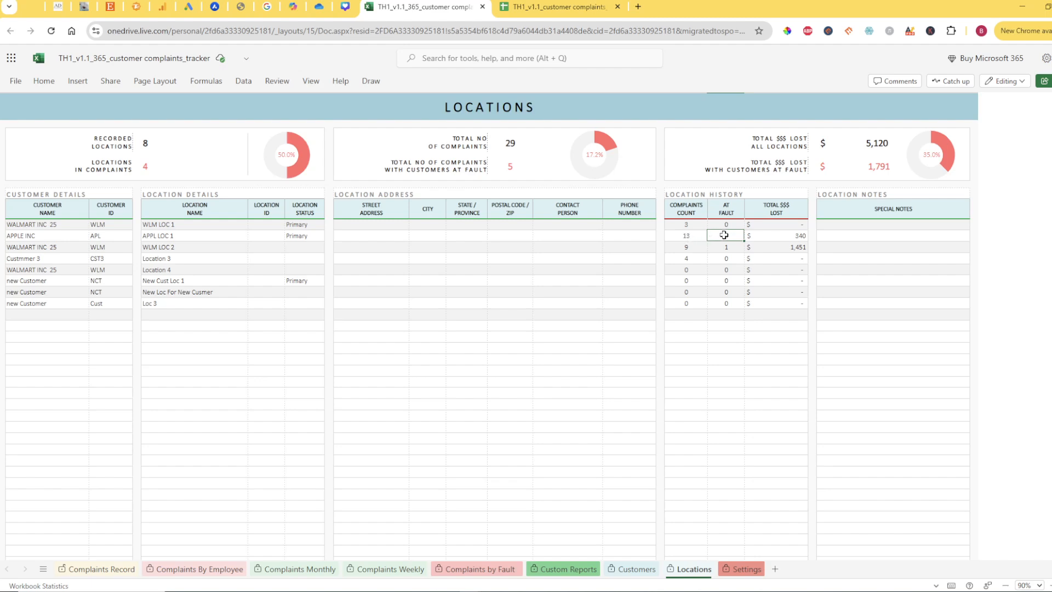
left_click(765, 236)
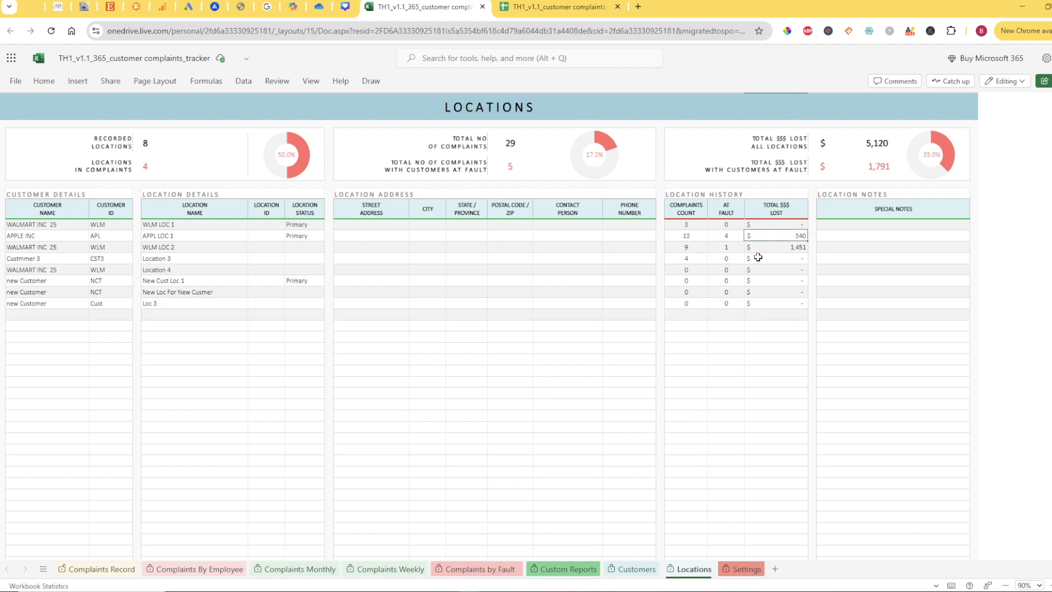
left_click(729, 237)
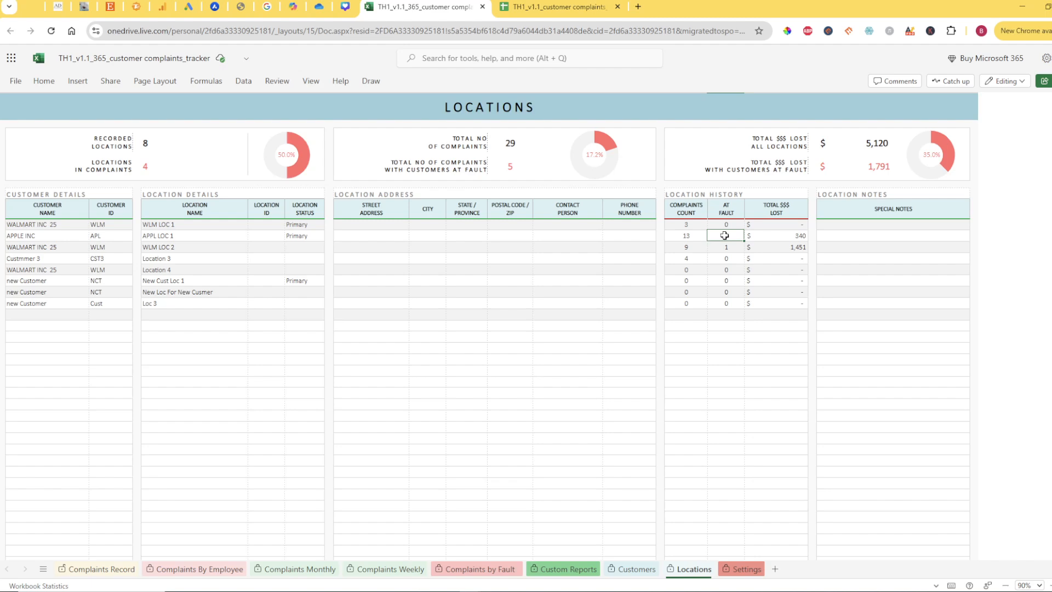
Review the location history of WLM LOC 2 and the summary figures above the locations table
left_click(729, 247)
left_click(693, 247)
left_click_drag(677, 246, 201, 249)
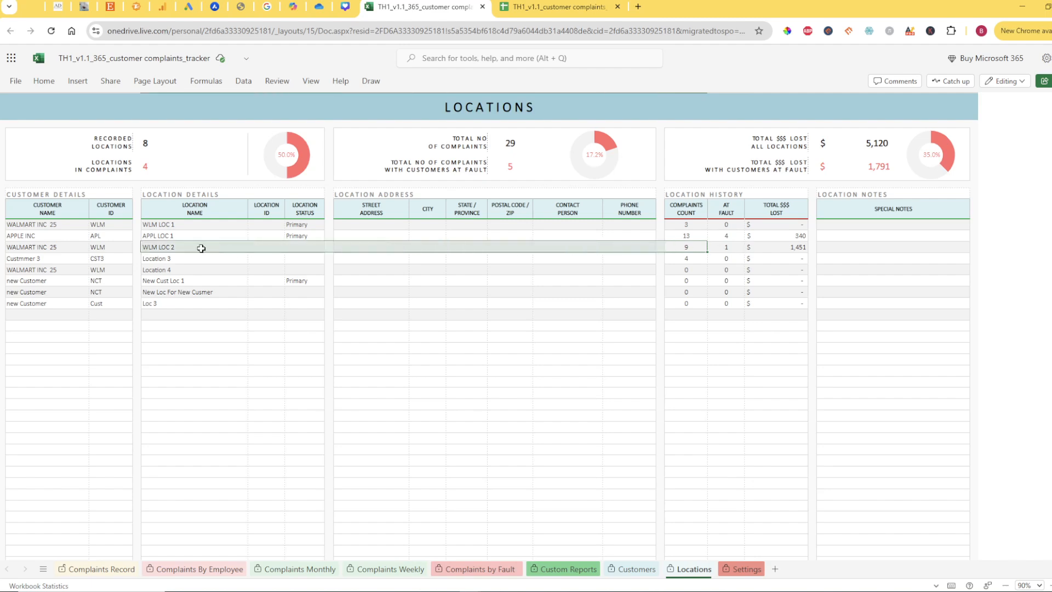
left_click(184, 248)
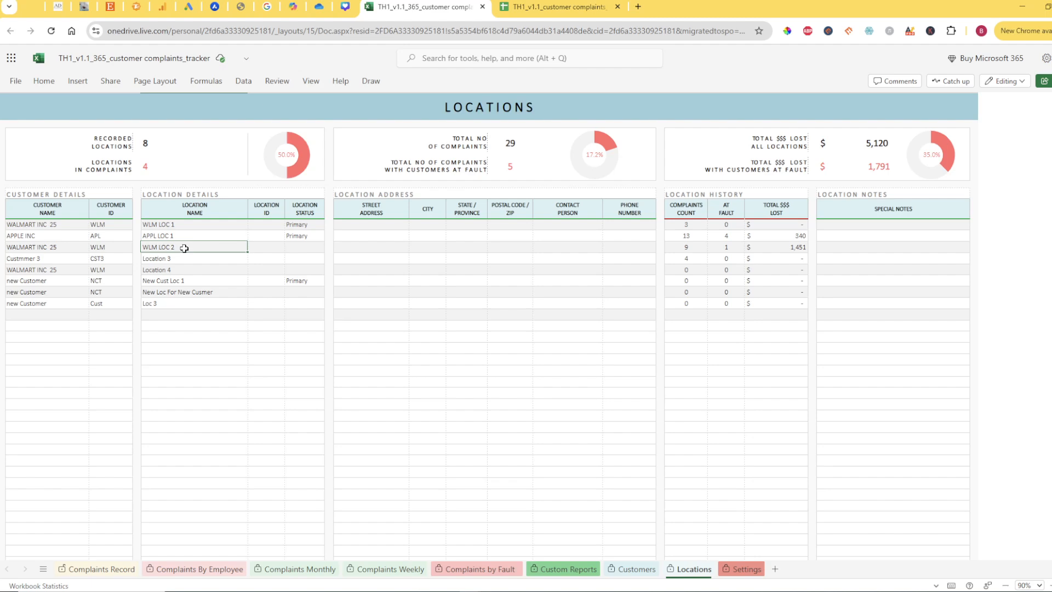
left_click(731, 246)
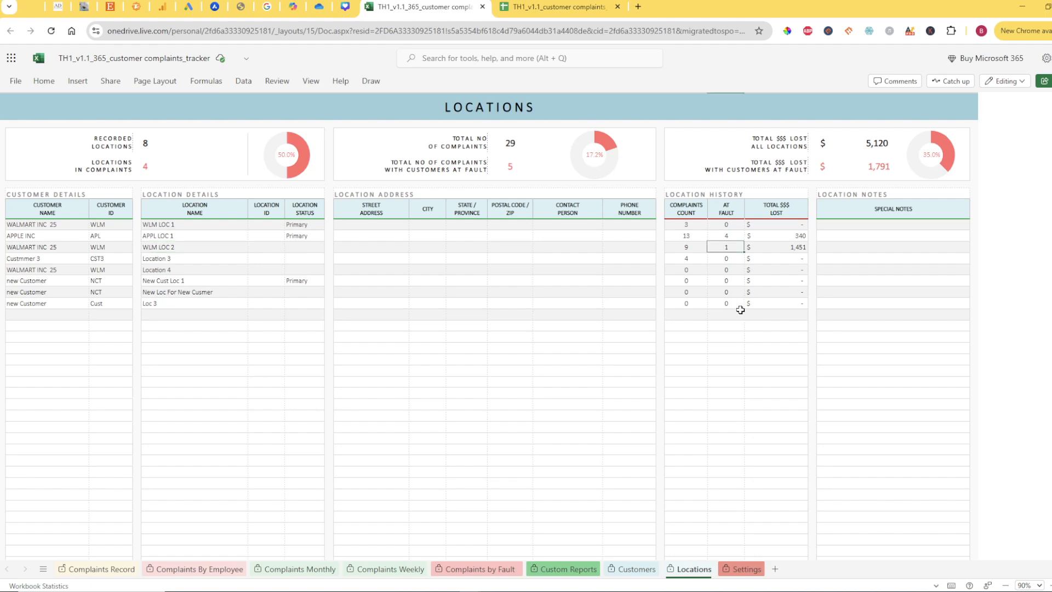
left_click(777, 248)
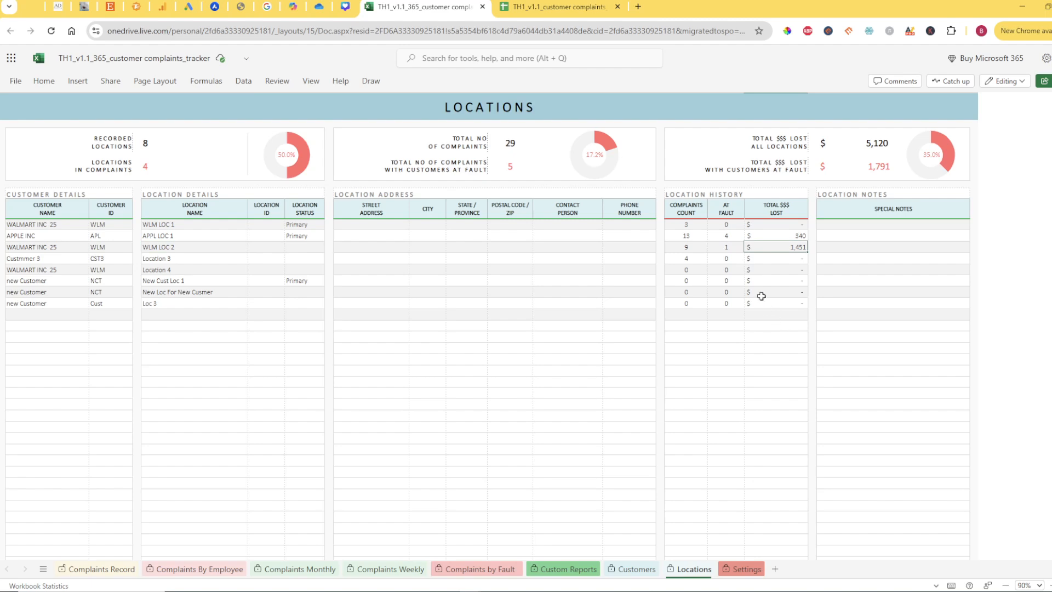
left_click(732, 249)
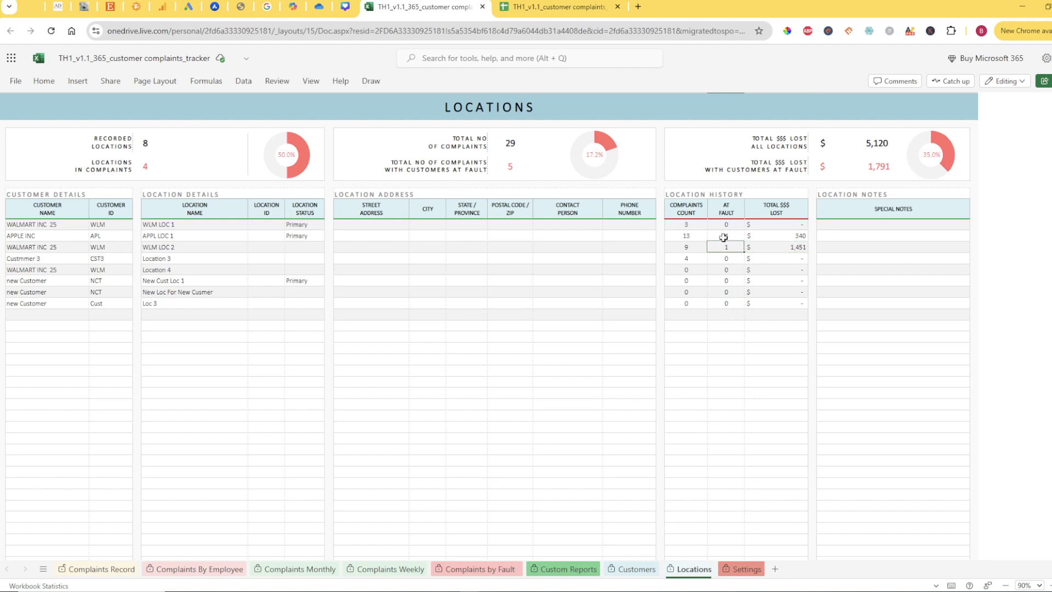
left_click(98, 140)
left_click_drag(97, 141, 893, 173)
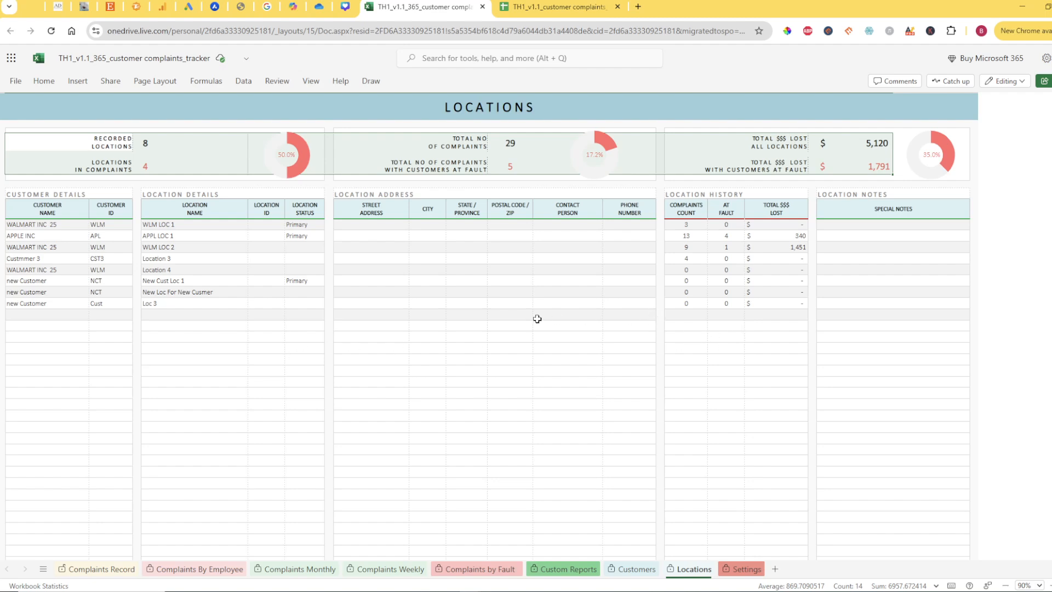
On the Customers sheet, check the complaint count, at-fault count and total lost for "new Customer"
left_click(633, 569)
left_click(697, 351)
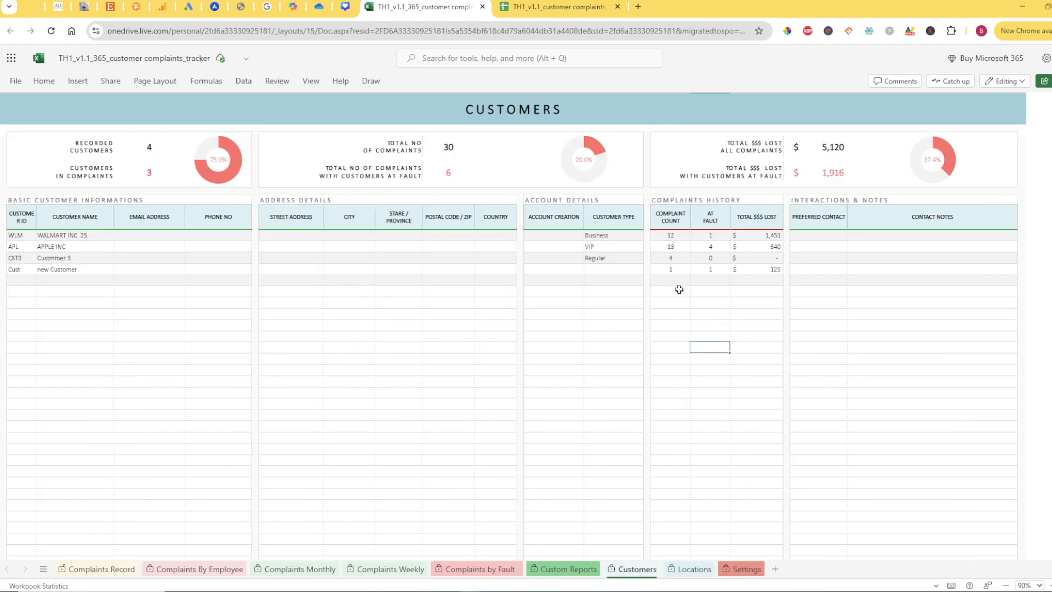
left_click(677, 269)
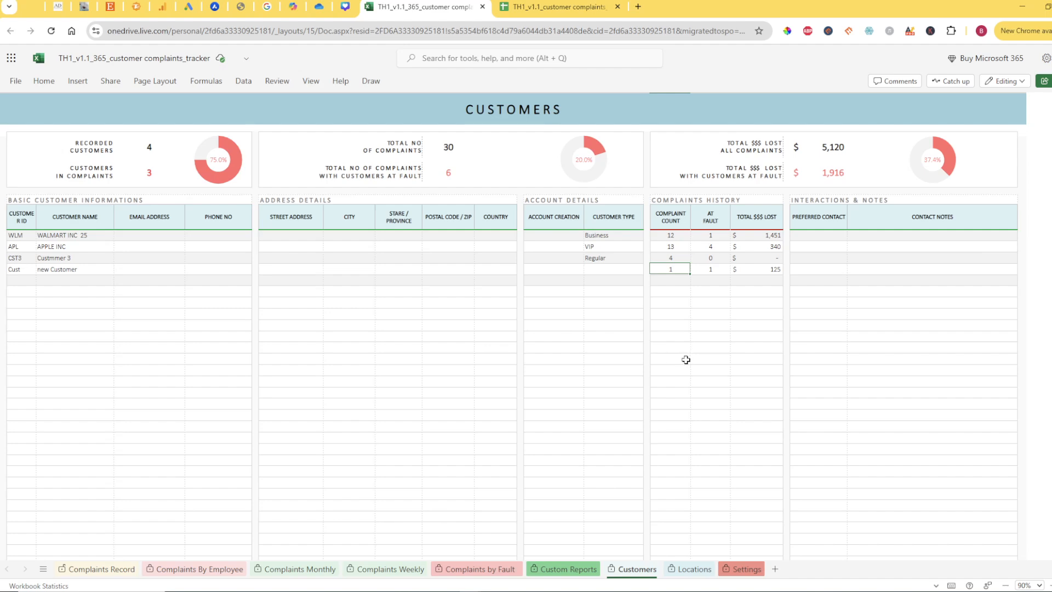
left_click(68, 270)
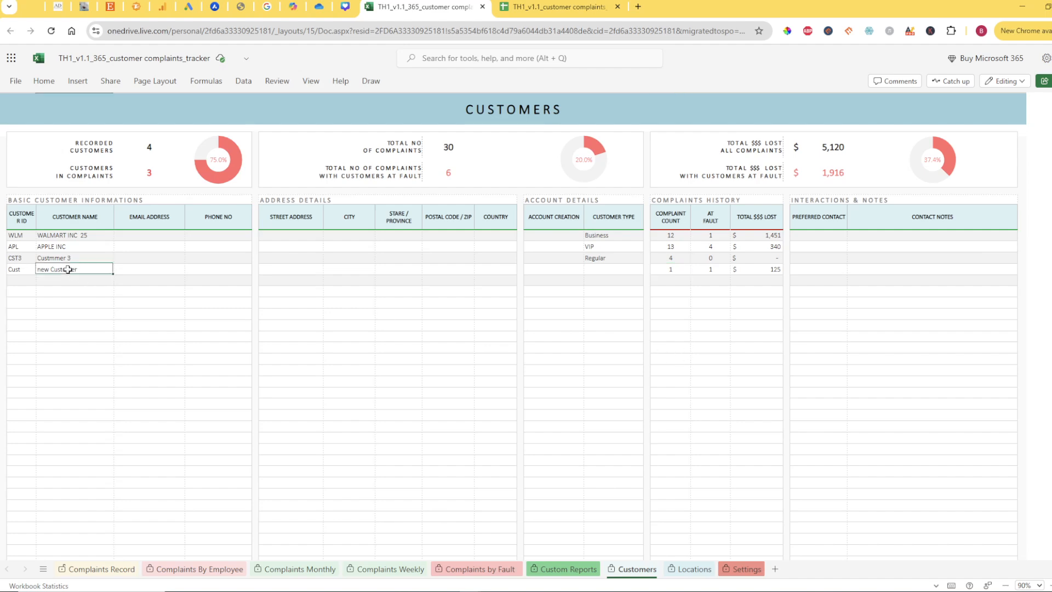
left_click(666, 270)
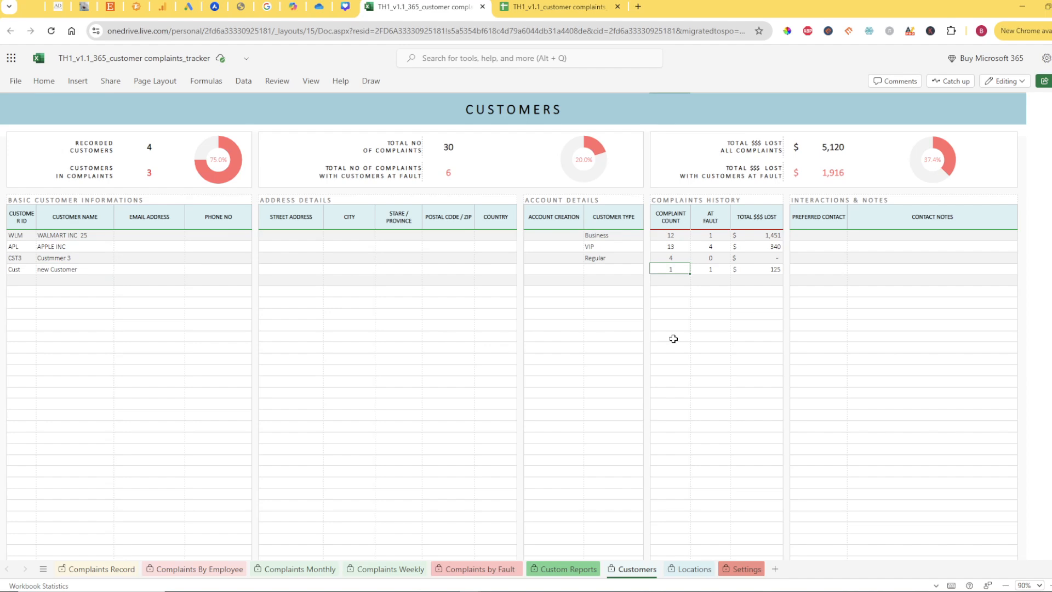
left_click(712, 274)
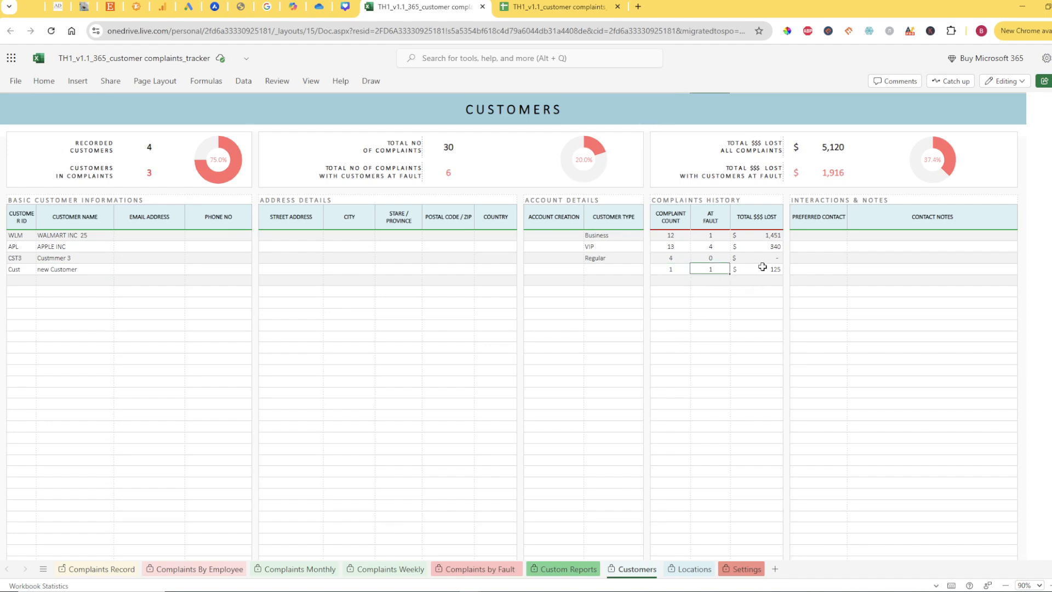
left_click(762, 268)
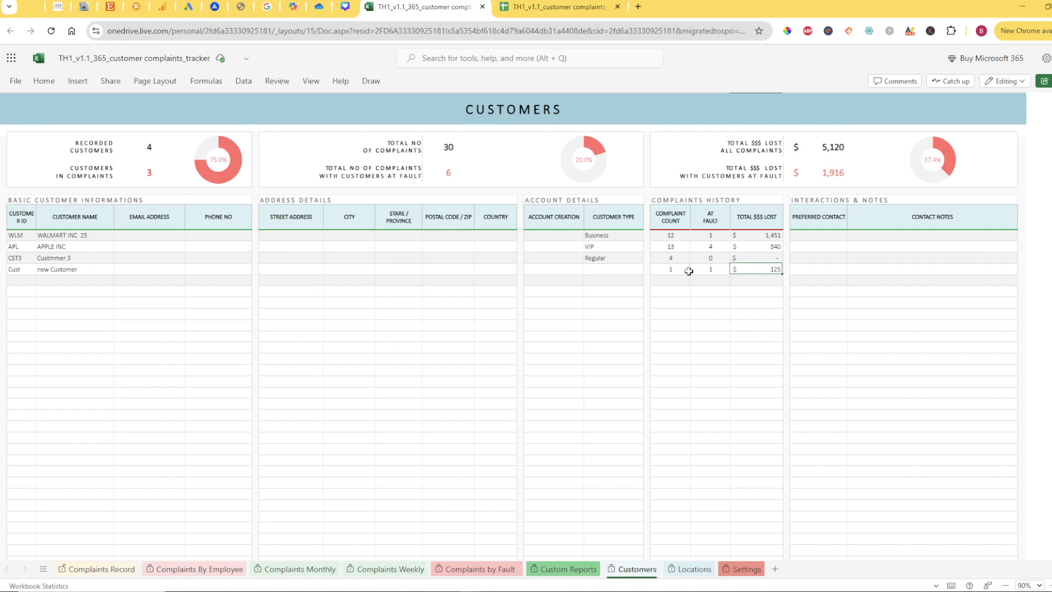
Examine the complaints history block on the Customers sheet, including the at-fault count and total lost for WALMART INC 25
left_click_drag(674, 236, 757, 340)
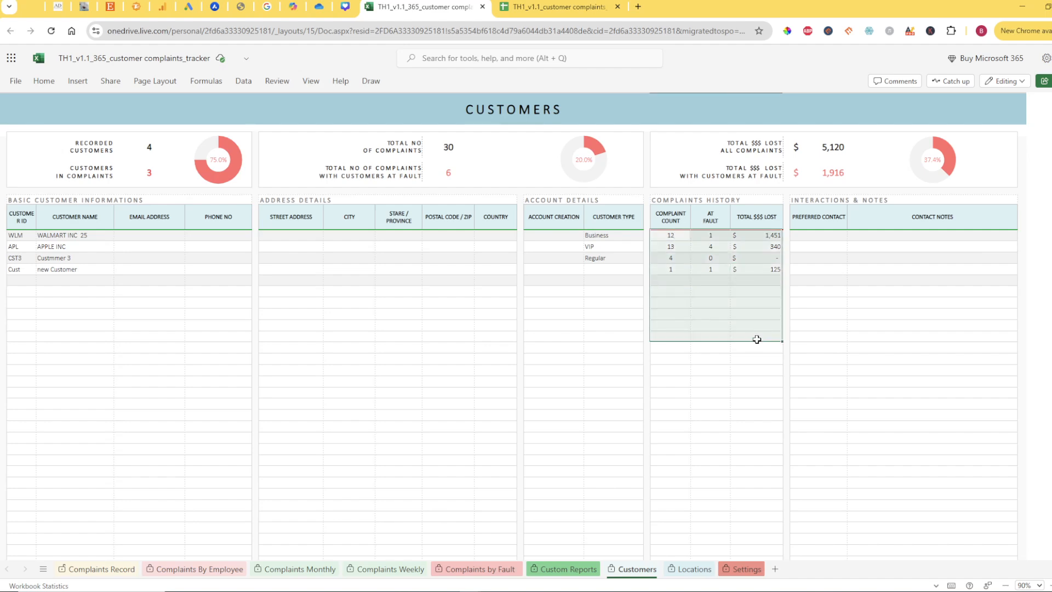
left_click(749, 363)
left_click(676, 236)
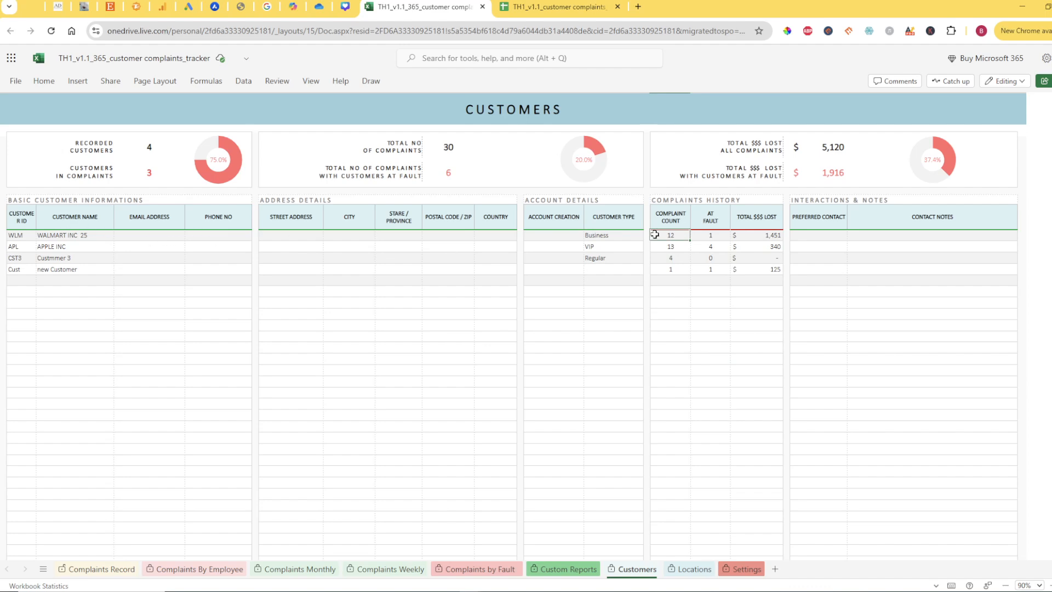
left_click(722, 236)
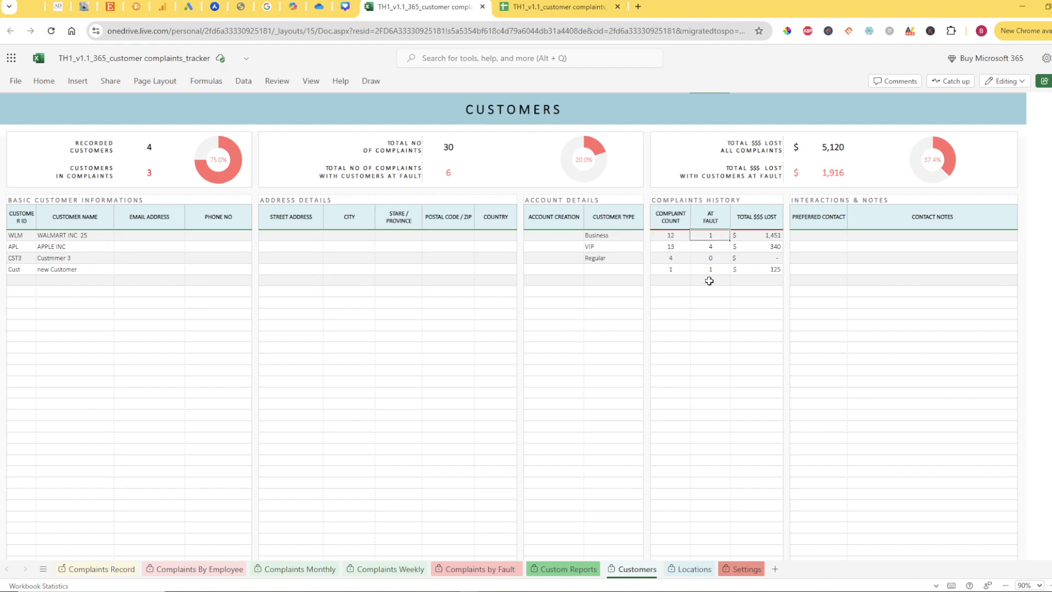
left_click(759, 237)
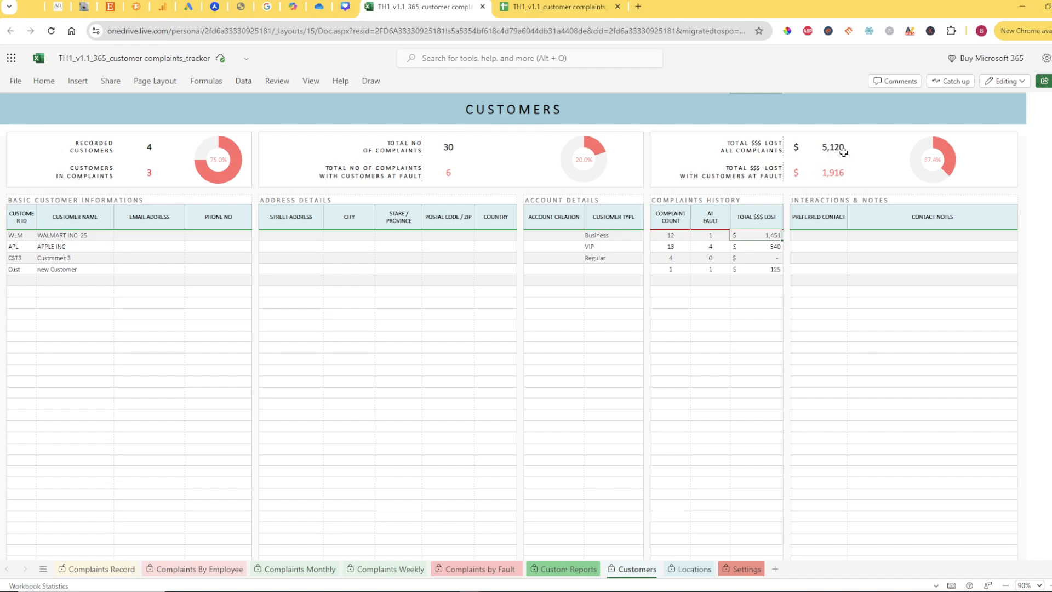
left_click(78, 233)
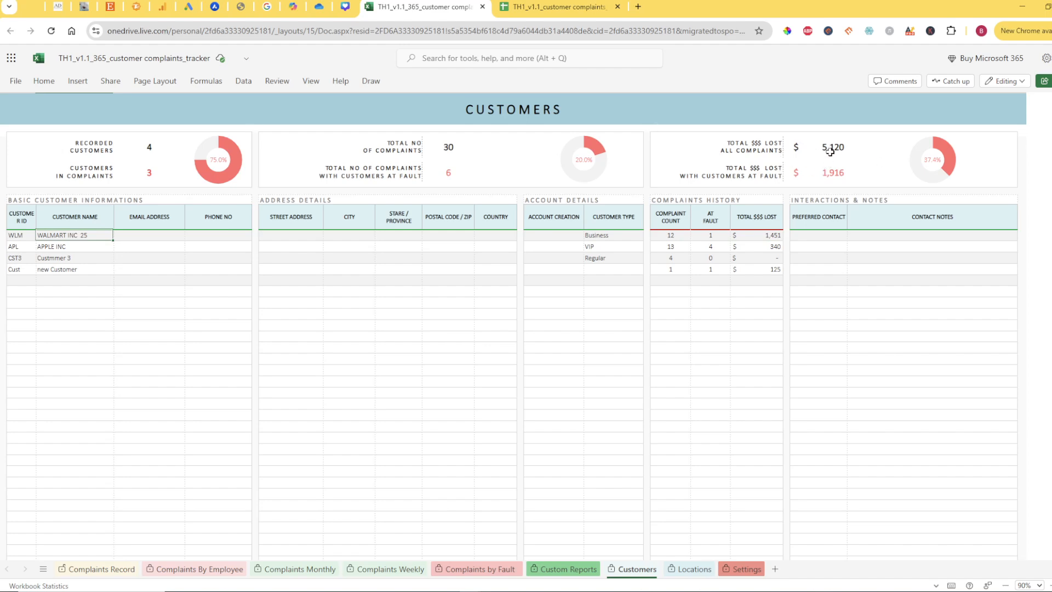
Check the summary figures for money lost and complaints with customers at fault, comparing the latter with the at-fault column
left_click(823, 173)
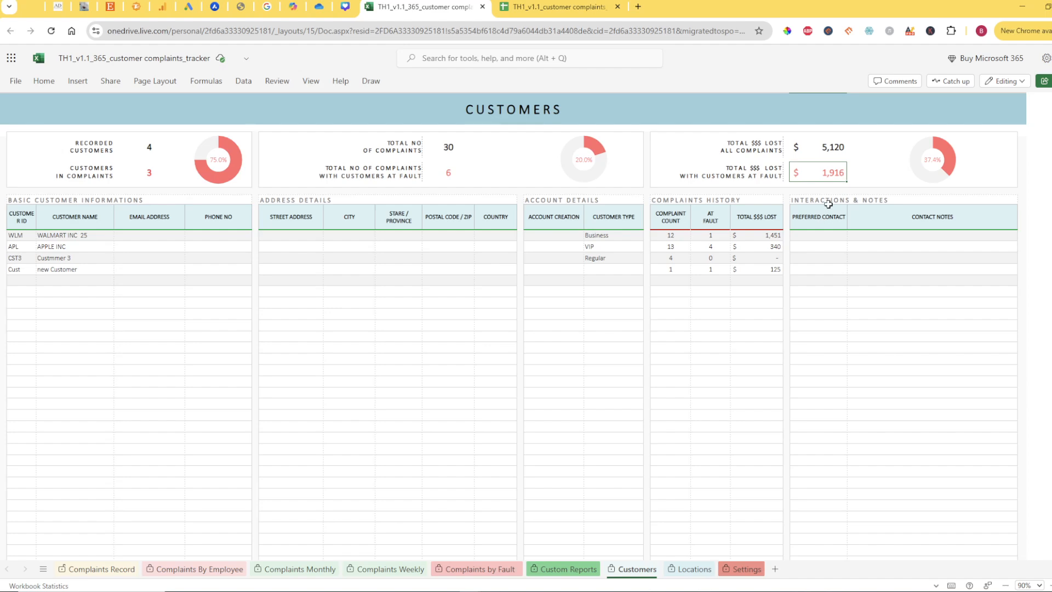
left_click(442, 172)
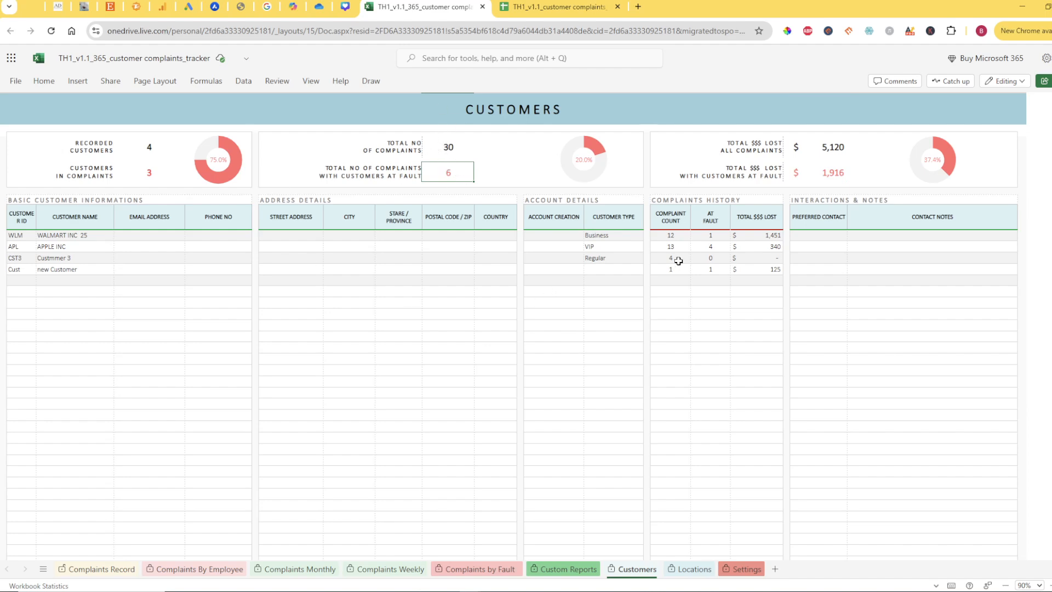
left_click_drag(694, 239, 697, 270)
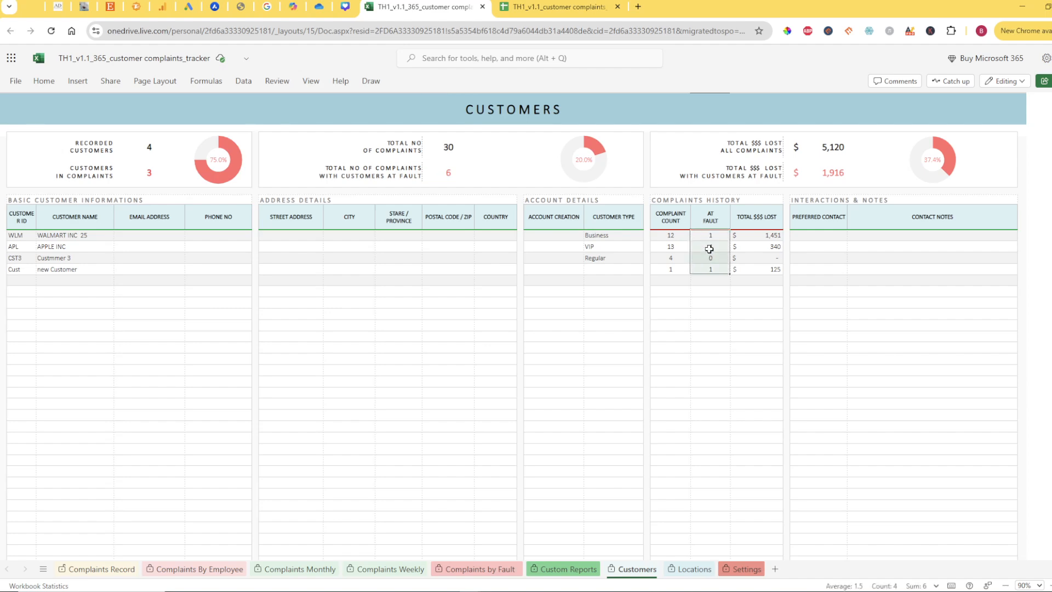
left_click(706, 281)
left_click(713, 237)
left_click_drag(713, 237, 707, 278)
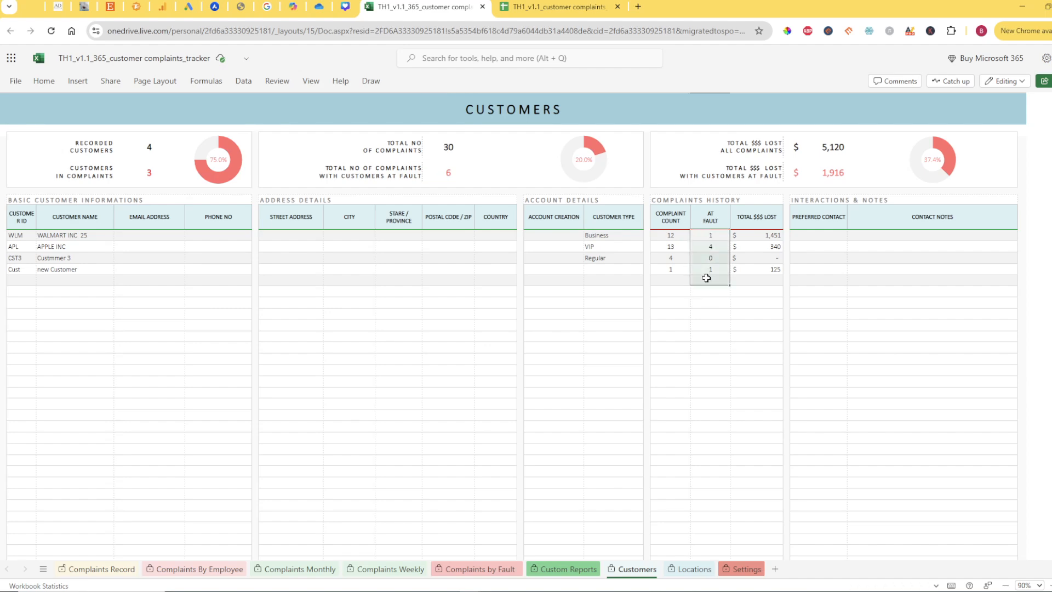
Check the total number of complaints and compare the customers-in-complaints figure with the customer names listed below it
left_click(435, 142)
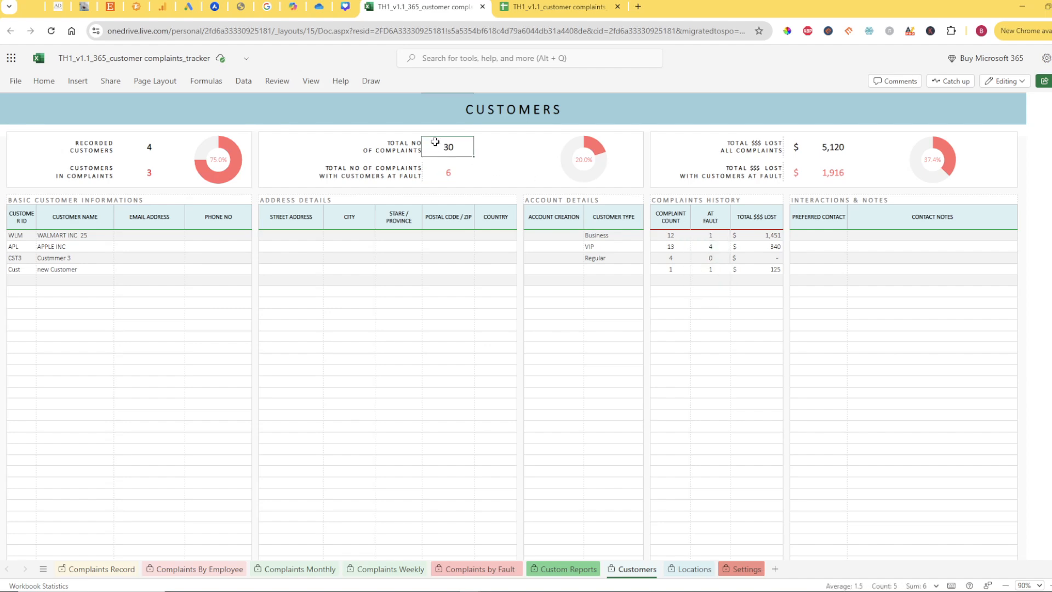
left_click(145, 171)
left_click_drag(66, 231, 53, 392)
left_click(139, 172)
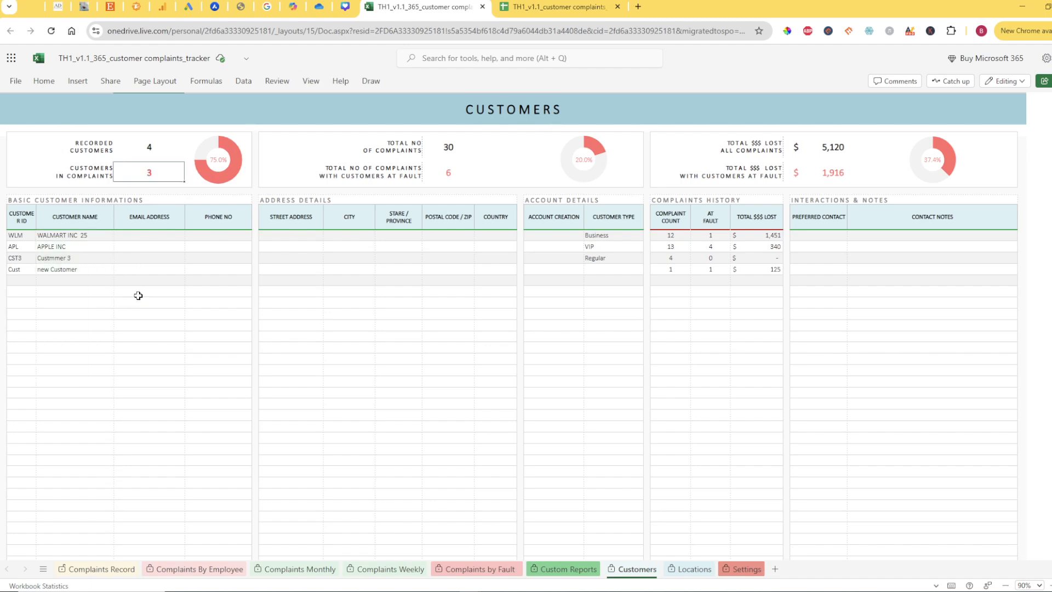
On the Locations sheet, examine the location history block with complaints count, at-fault count and total lost per location
left_click(691, 570)
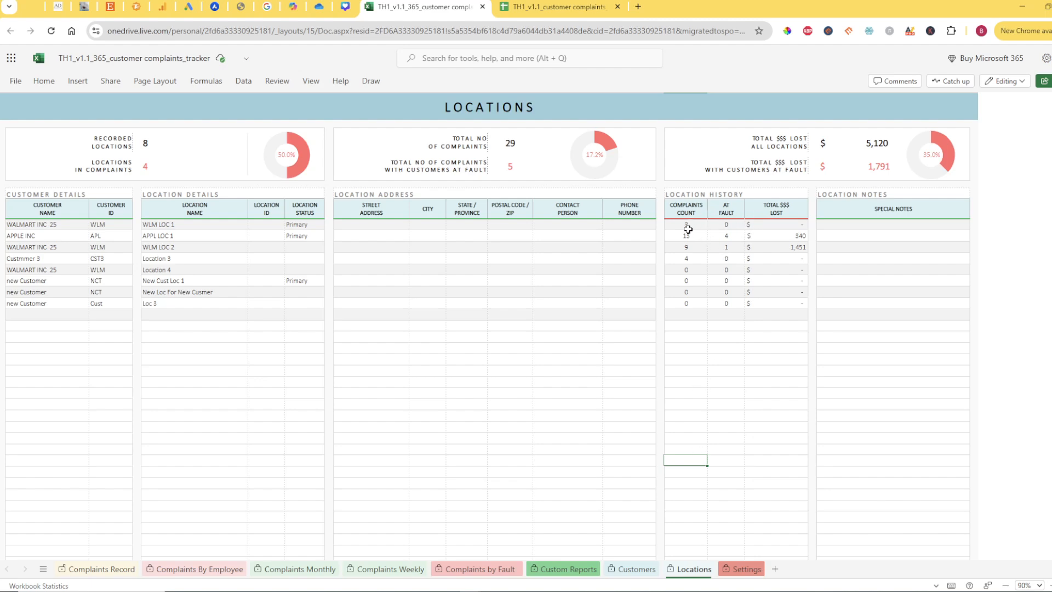
left_click_drag(688, 226, 779, 392)
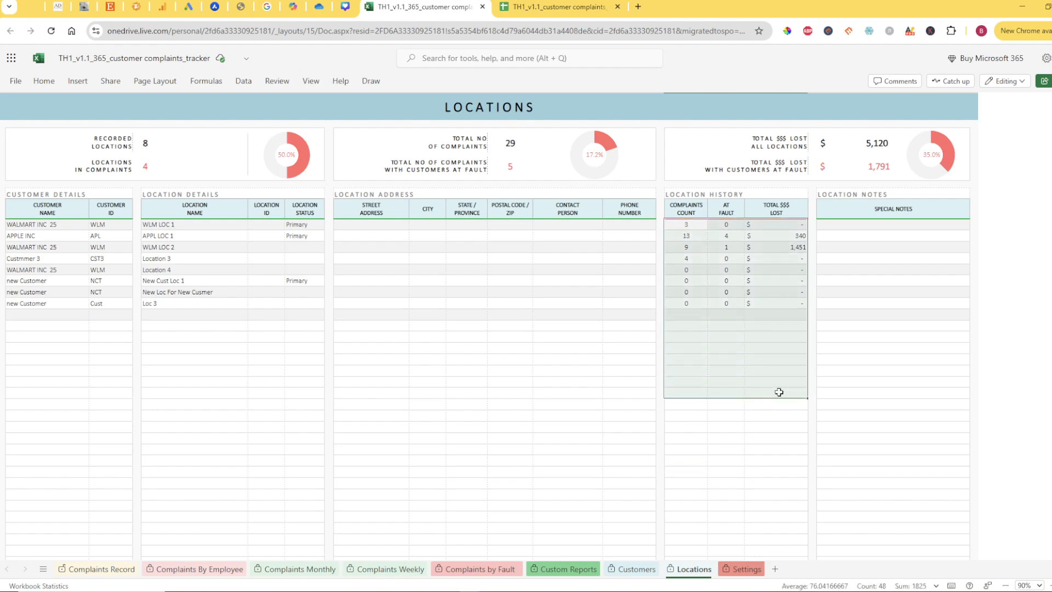
left_click(719, 360)
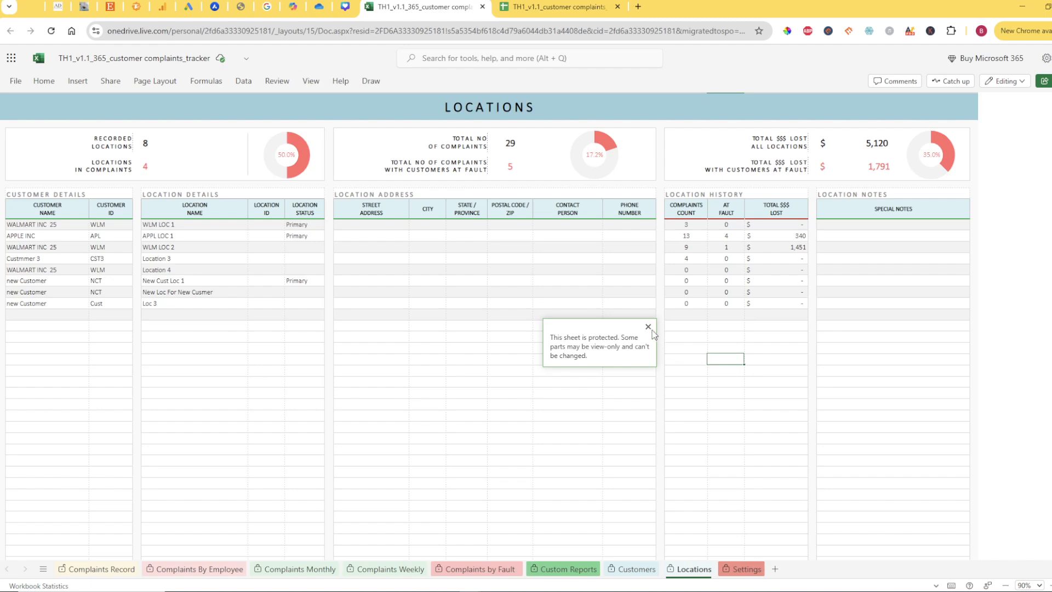
left_click(649, 327)
left_click_drag(686, 225, 758, 336)
Examine the special notes column and the street address and city columns of the locations table
left_click(858, 225)
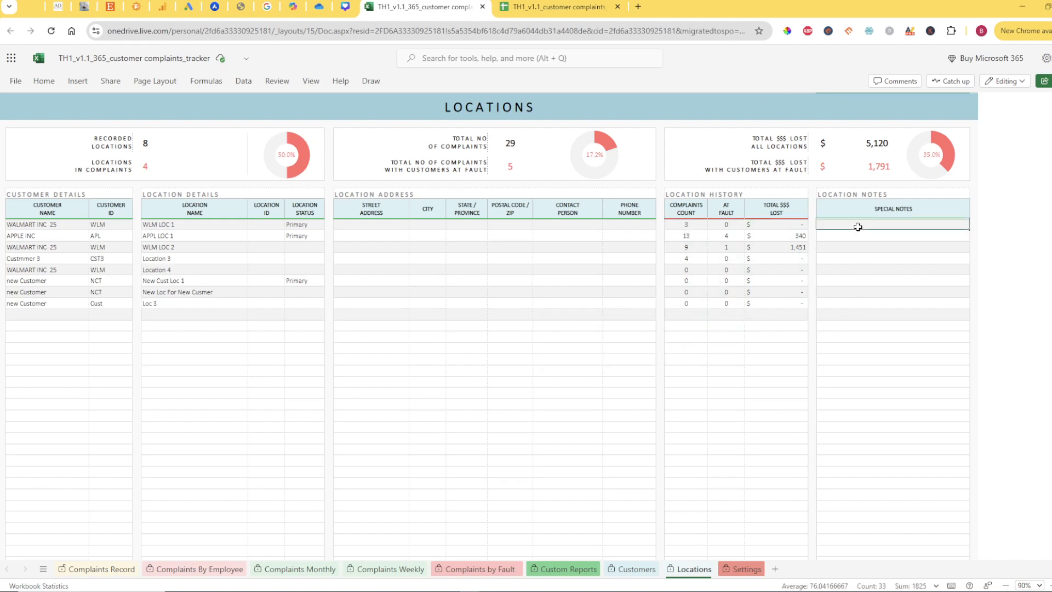
left_click(406, 223)
left_click(432, 227)
left_click(416, 279)
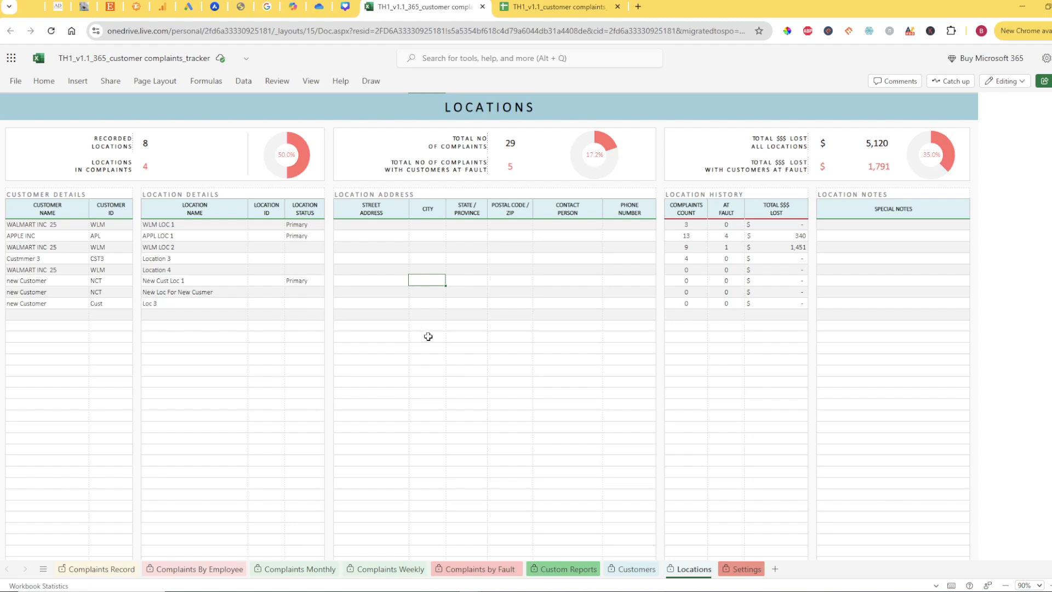